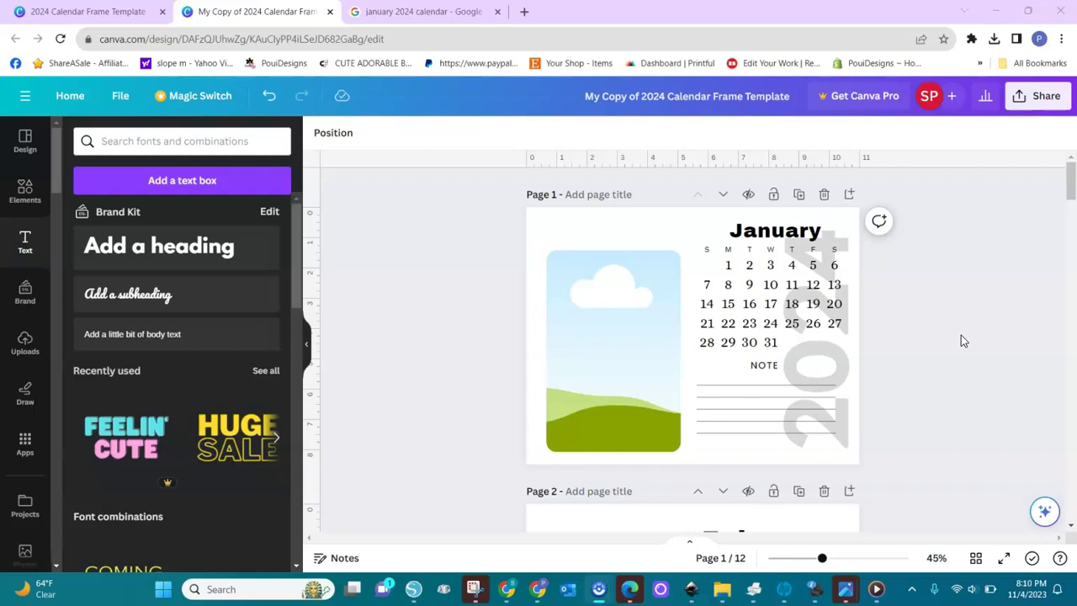
# Open the design's File options and the Magic Switch panel, then dismiss it.
pyautogui.click(936, 338)
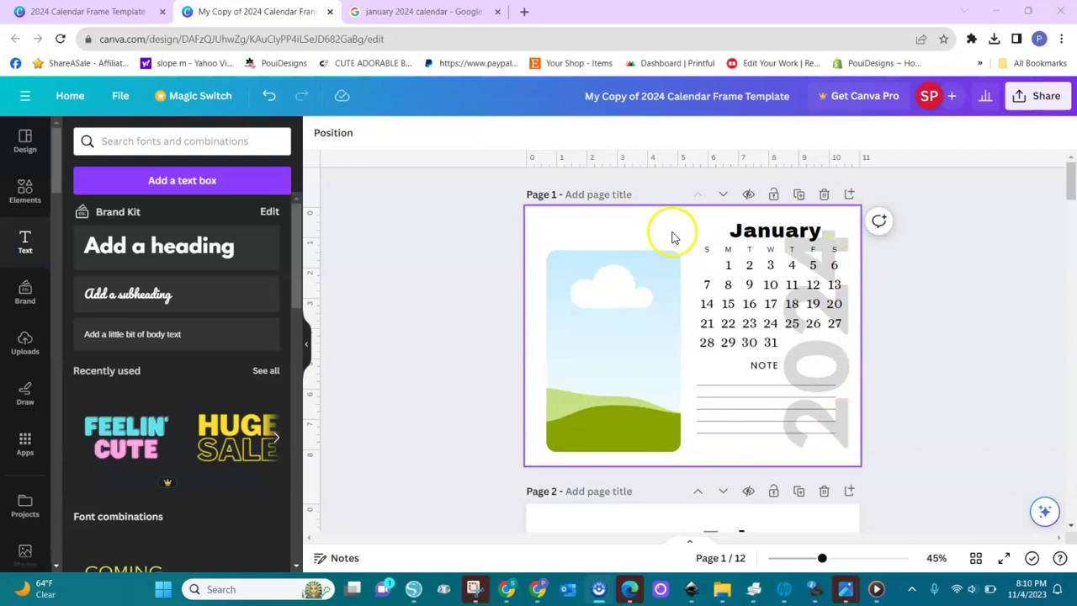
pyautogui.click(119, 101)
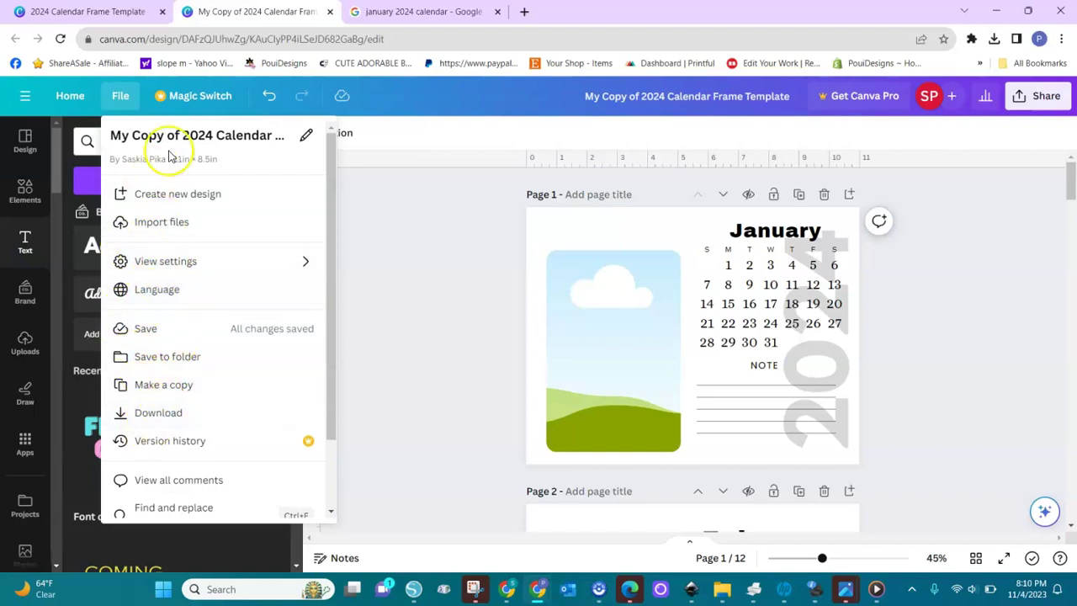
pyautogui.click(209, 105)
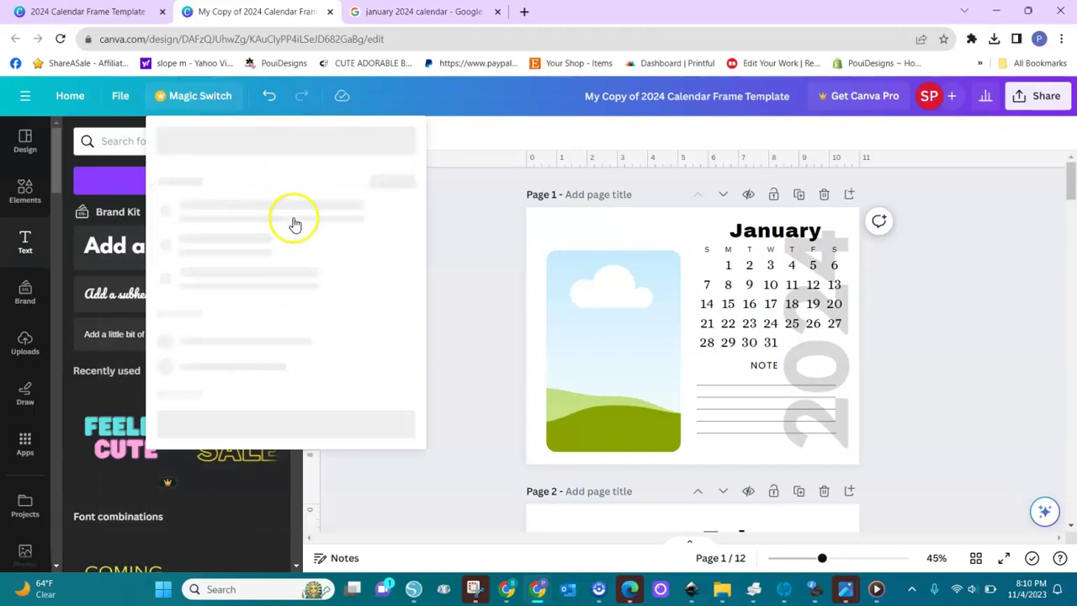
pyautogui.click(490, 294)
pyautogui.click(490, 293)
pyautogui.click(478, 407)
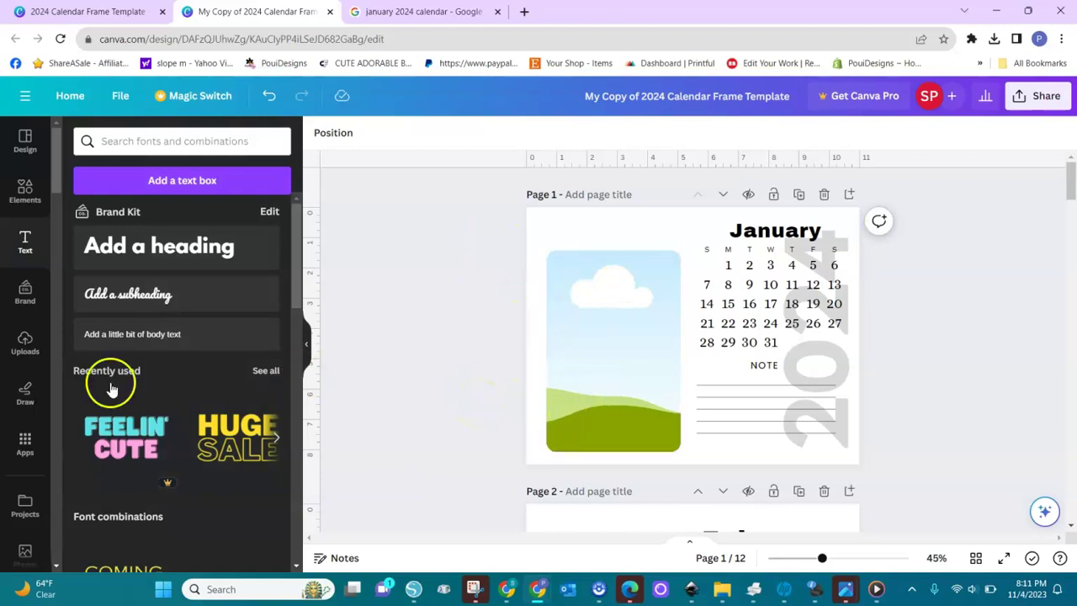
# Drag the smiling headwrap portrait from Uploads into the empty photo frame and select it.
pyautogui.click(24, 343)
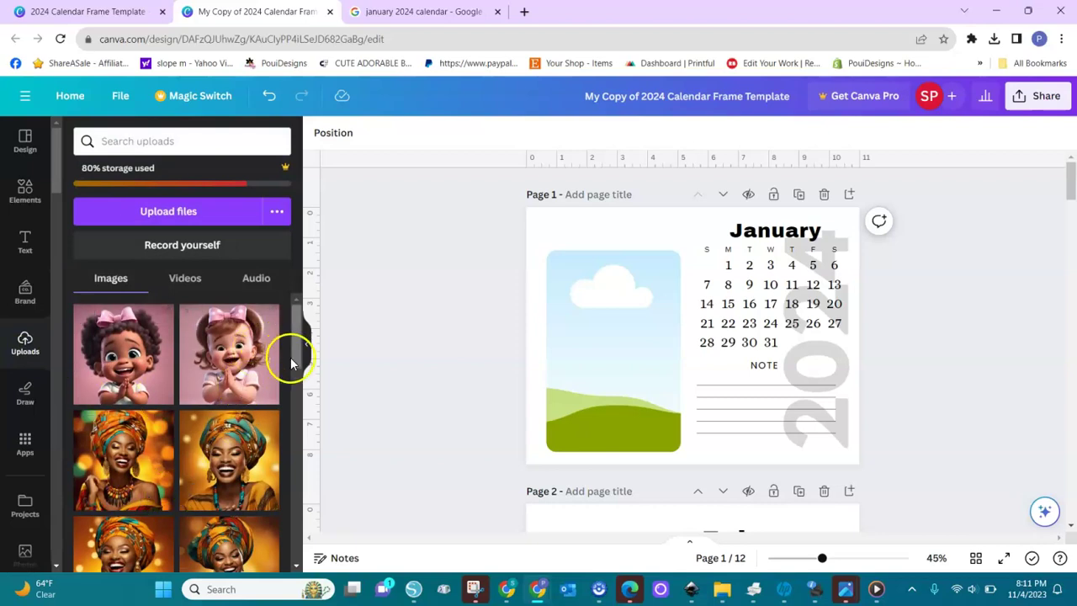
pyautogui.moveTo(291, 364); pyautogui.dragTo(290, 379)
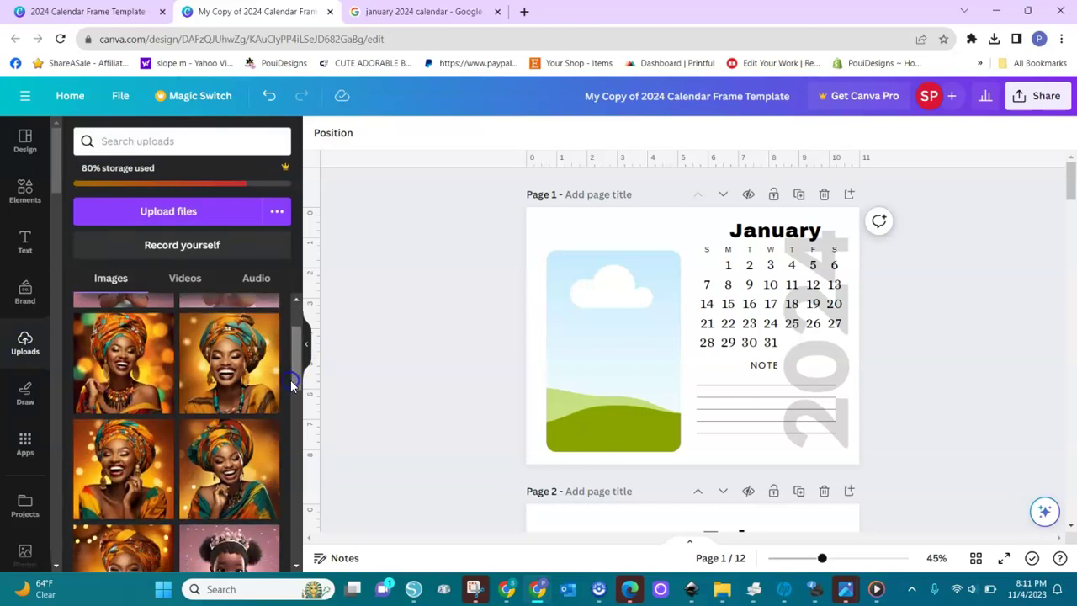
pyautogui.click(122, 471)
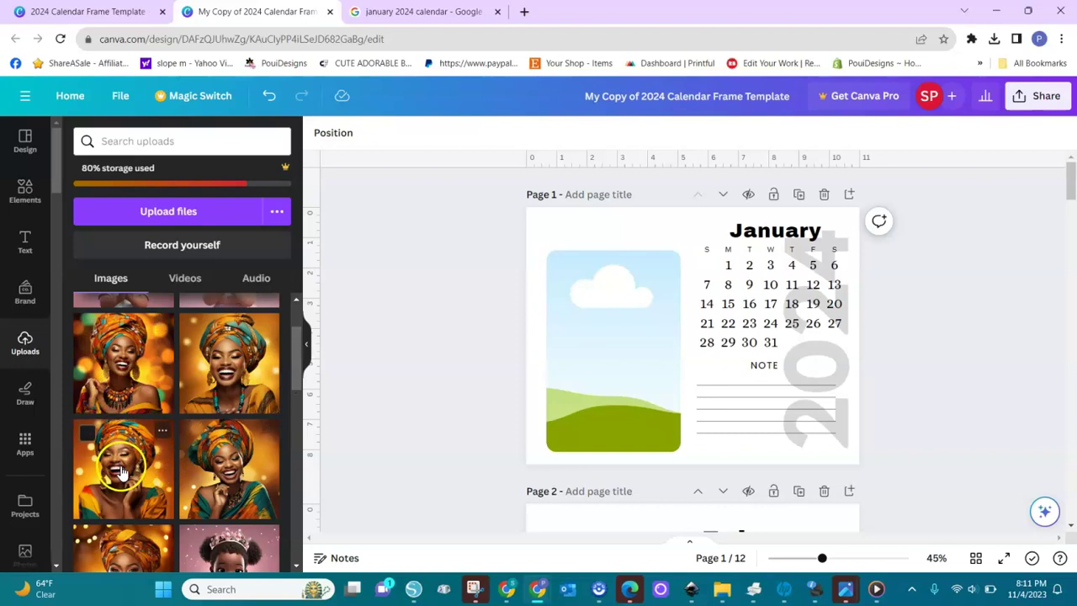
pyautogui.moveTo(673, 356); pyautogui.dragTo(595, 360)
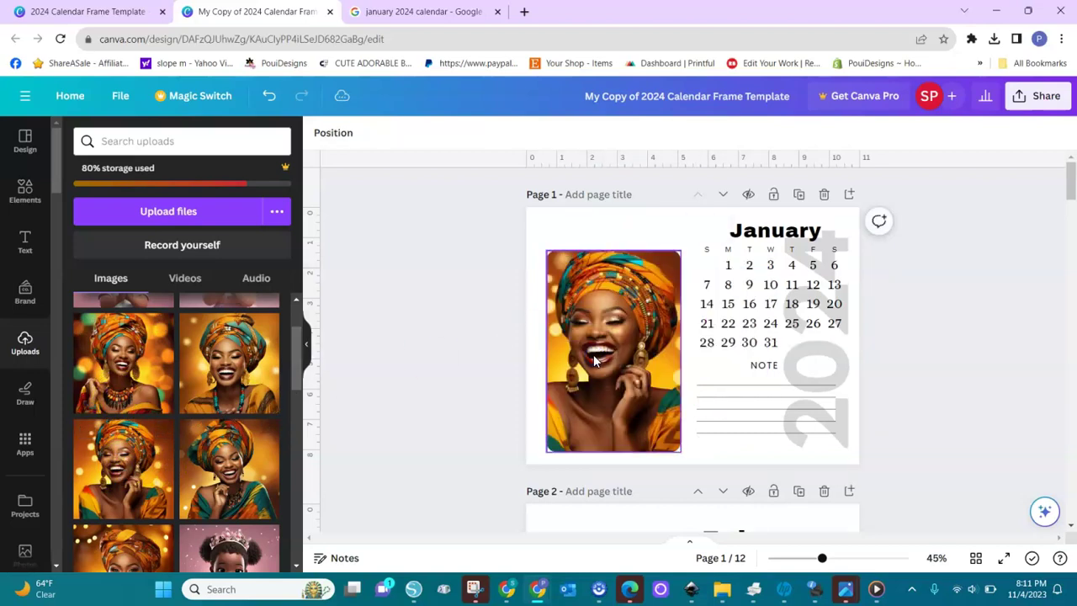
pyautogui.click(619, 337)
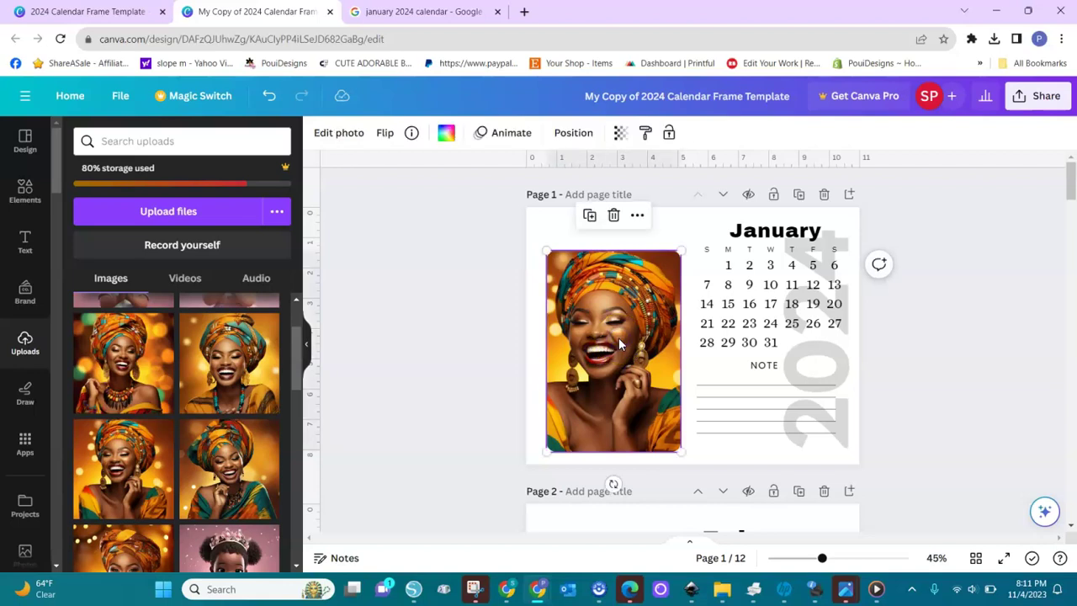
pyautogui.click(616, 380)
pyautogui.click(630, 352)
pyautogui.click(592, 355)
# Slide the headwrap portrait right inside its frame, apply the crop and reselect the photo.
pyautogui.doubleClick(623, 350)
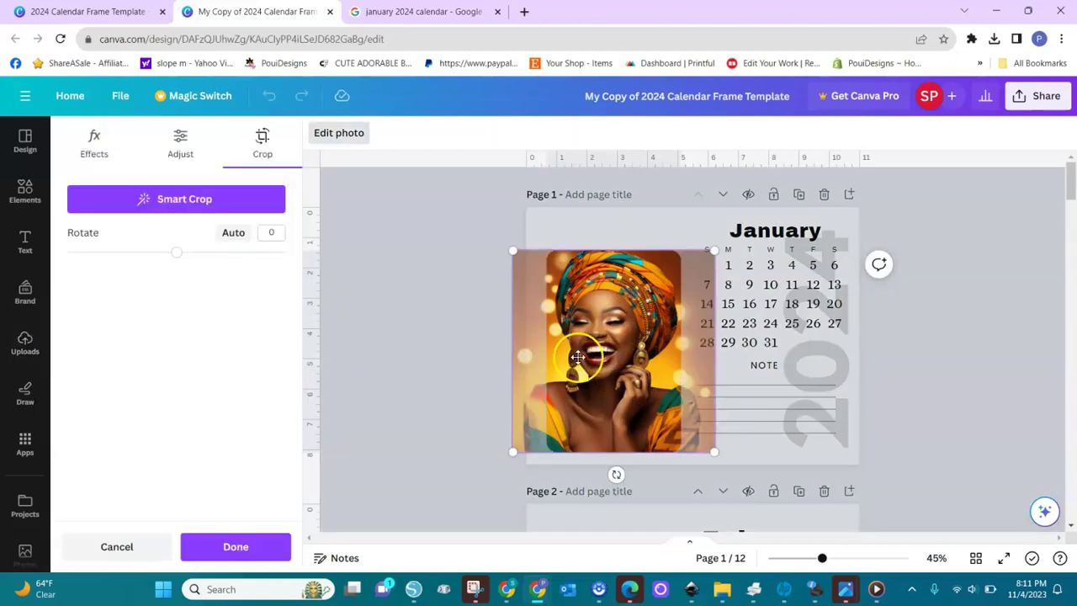
pyautogui.moveTo(648, 330)
pyautogui.mouseDown()
pyautogui.moveTo(658, 329)
pyautogui.moveTo(585, 330)
pyautogui.moveTo(630, 324)
pyautogui.mouseUp()
pyautogui.click(614, 324)
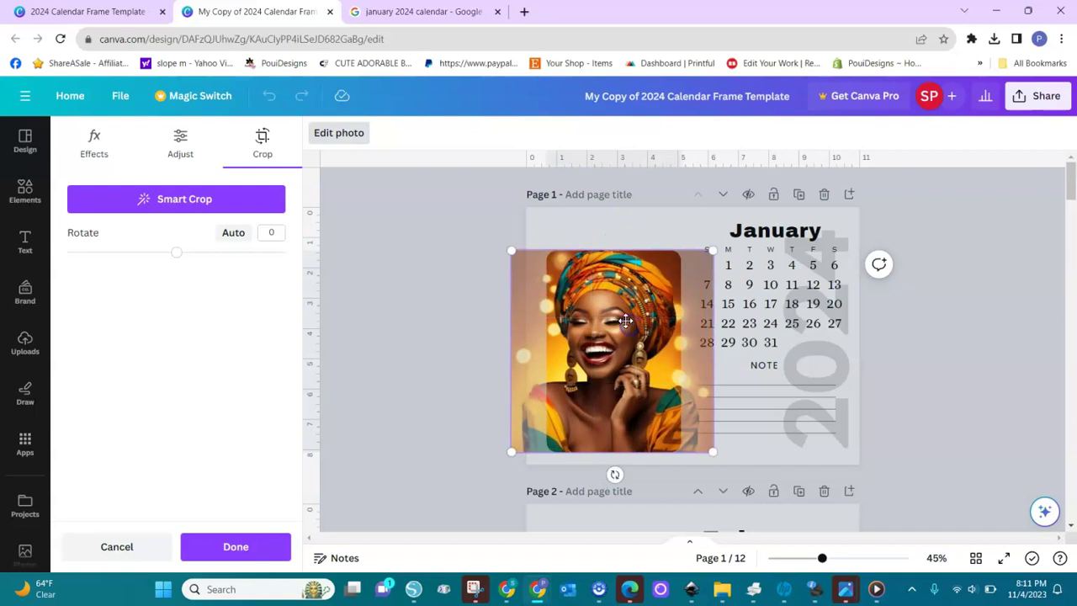
pyautogui.click(618, 236)
pyautogui.click(590, 426)
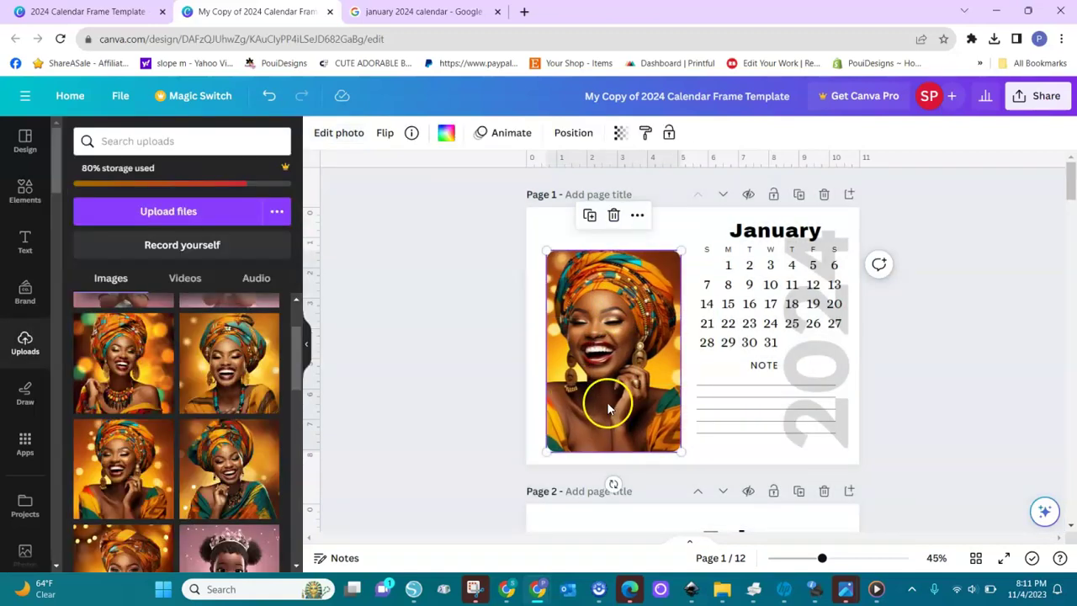
# Try pink, purple, orange, browns and greens on the January heading, ending on the photo's rust brown.
pyautogui.click(781, 234)
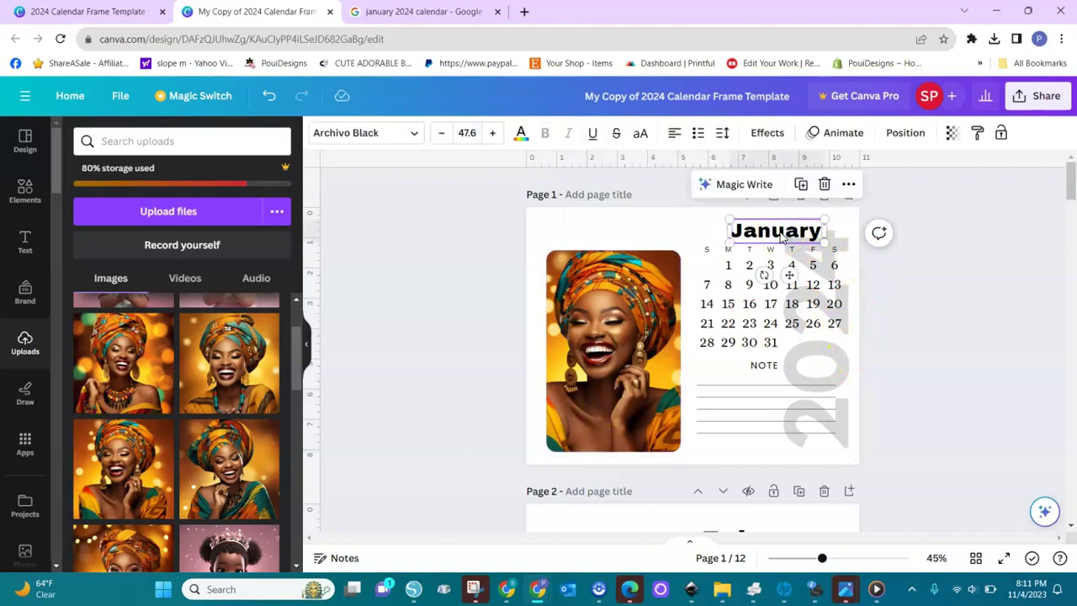
pyautogui.click(521, 134)
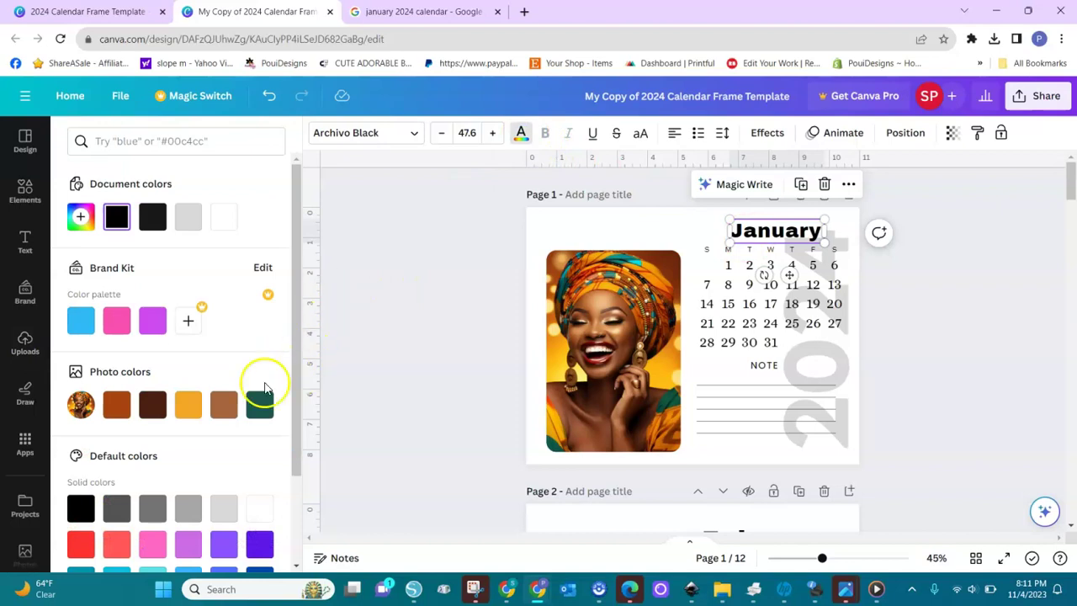
pyautogui.click(111, 322)
pyautogui.click(151, 329)
pyautogui.click(224, 405)
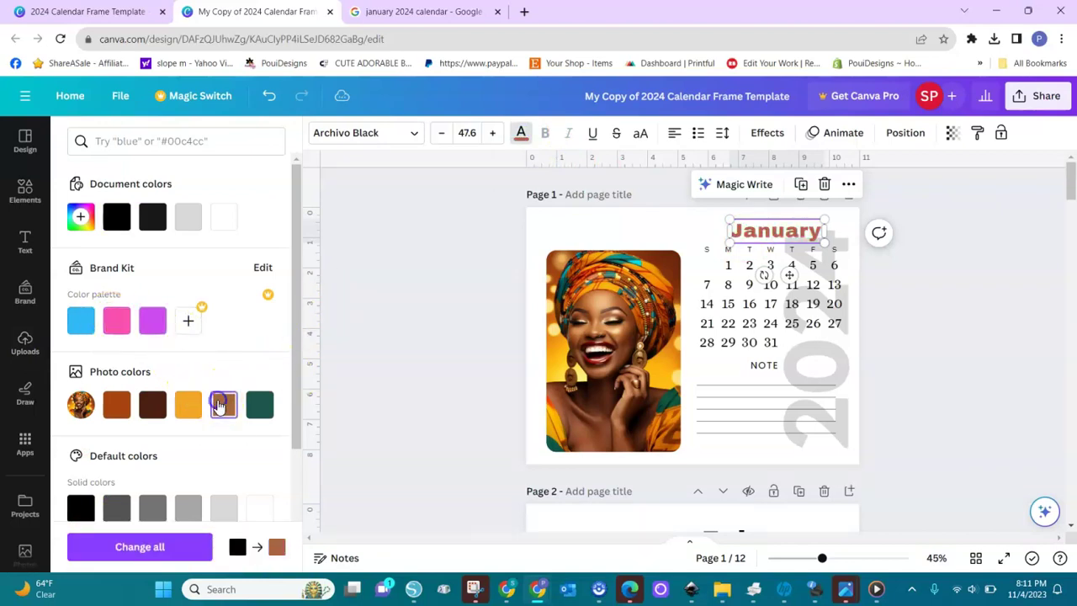
pyautogui.click(189, 409)
pyautogui.click(146, 411)
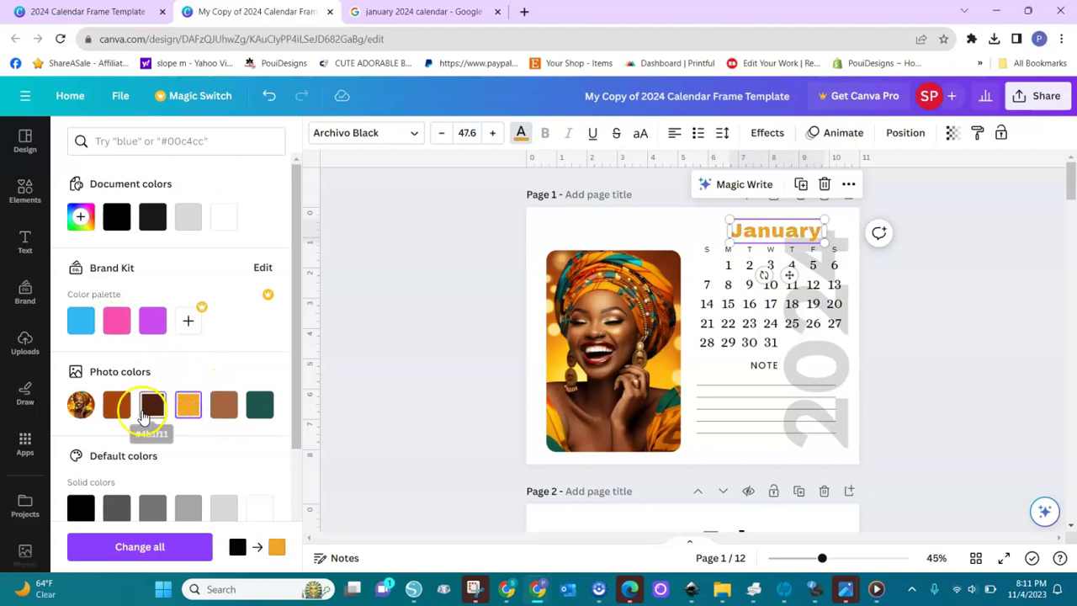
pyautogui.moveTo(298, 446); pyautogui.dragTo(297, 525)
pyautogui.click(117, 497)
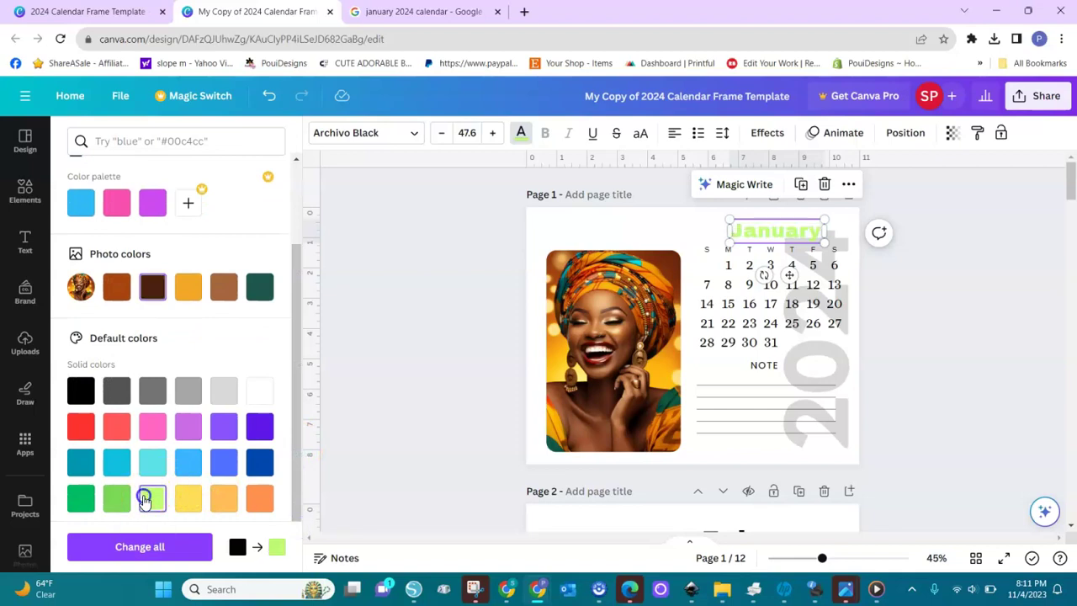
pyautogui.click(83, 497)
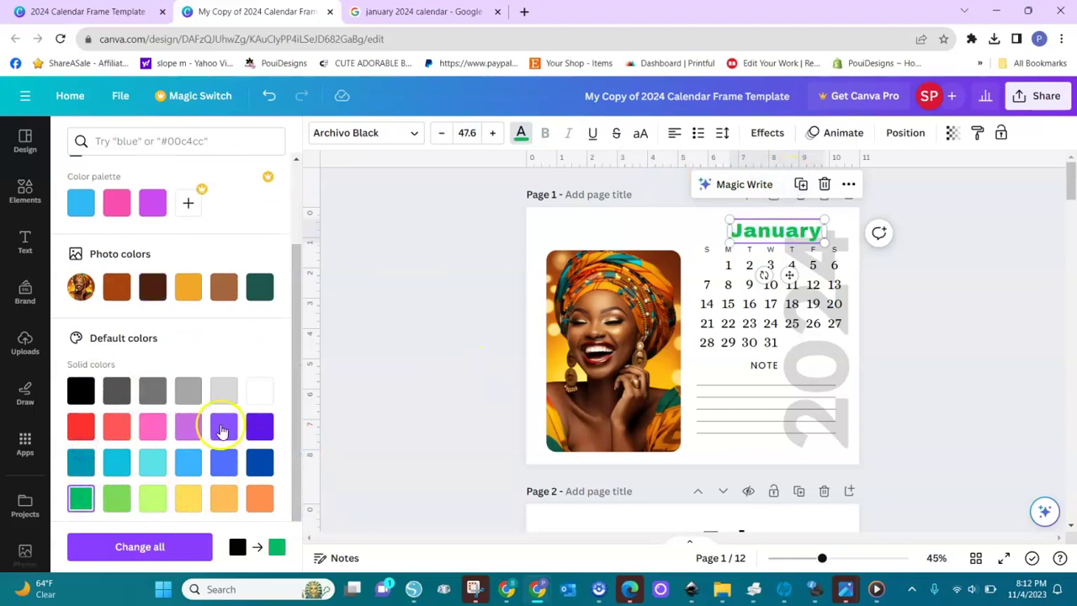
pyautogui.click(119, 291)
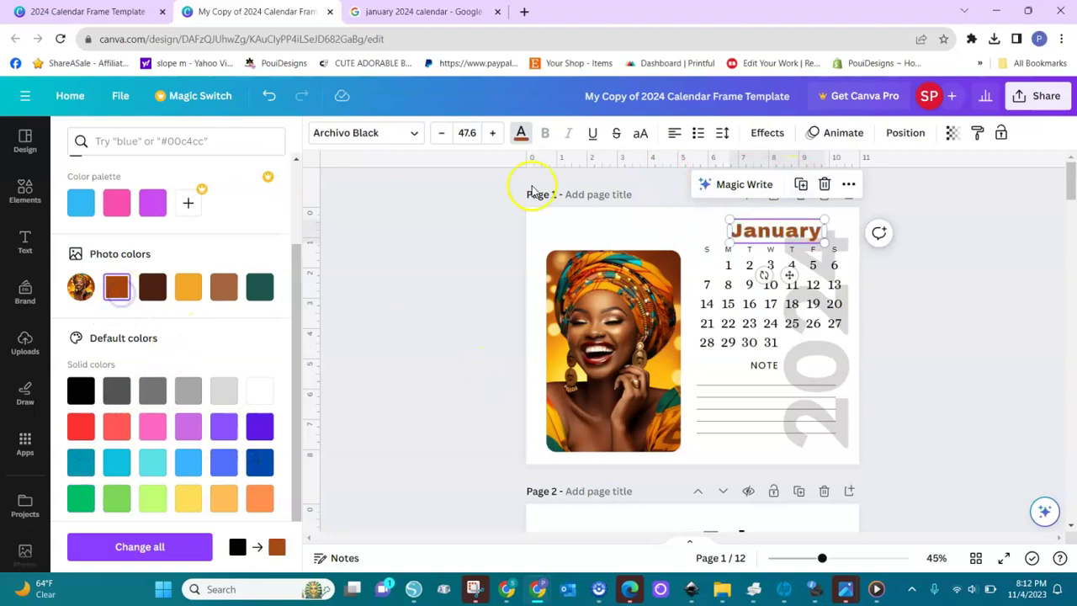
# Try Splice and Hollow text effects on January before settling on Outline.
pyautogui.click(767, 133)
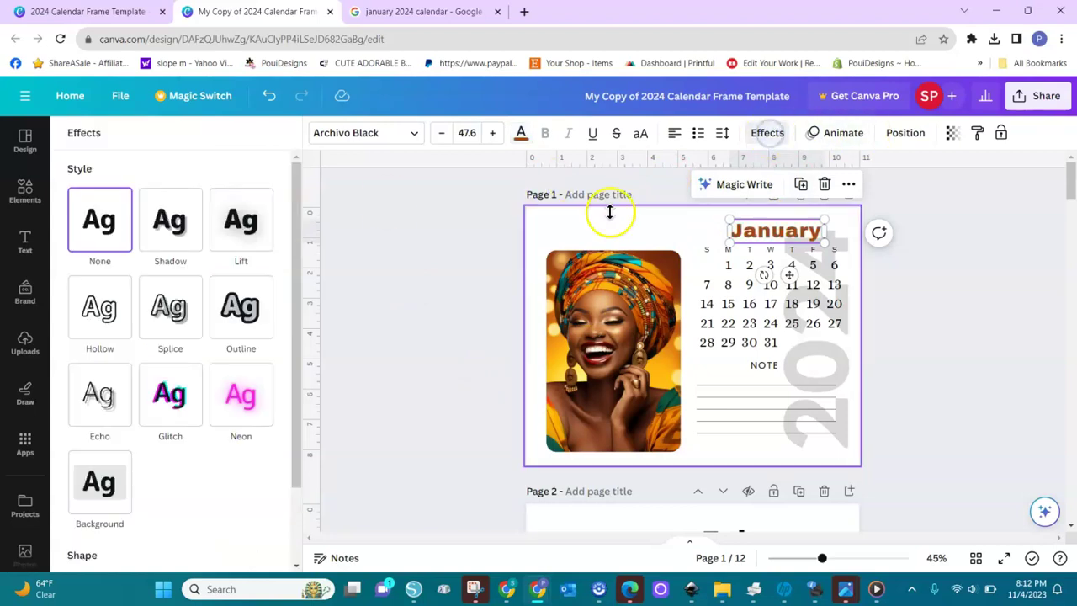
pyautogui.click(174, 321)
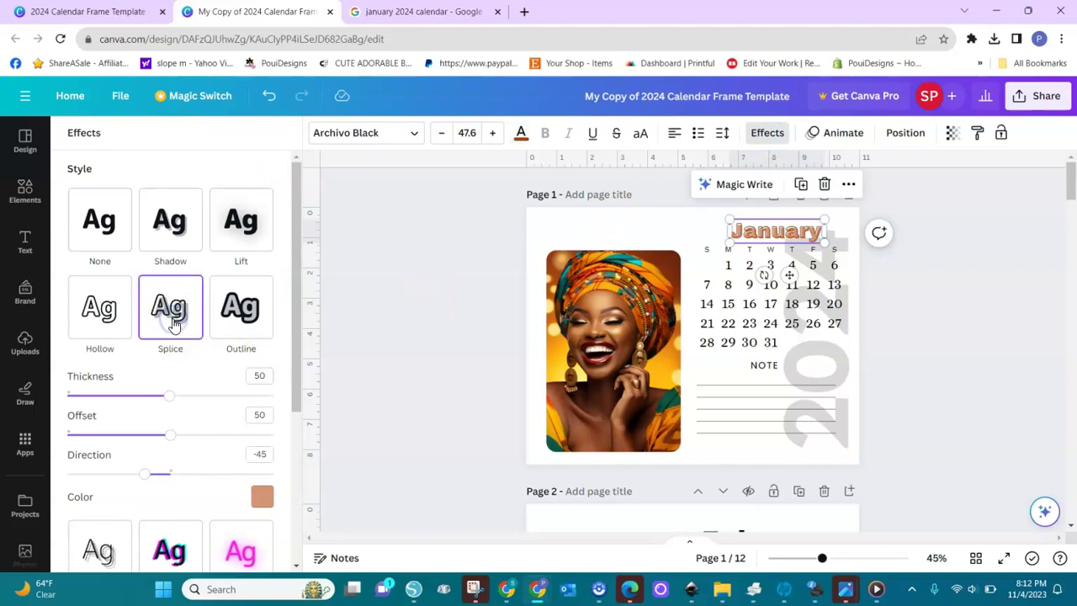
pyautogui.click(103, 309)
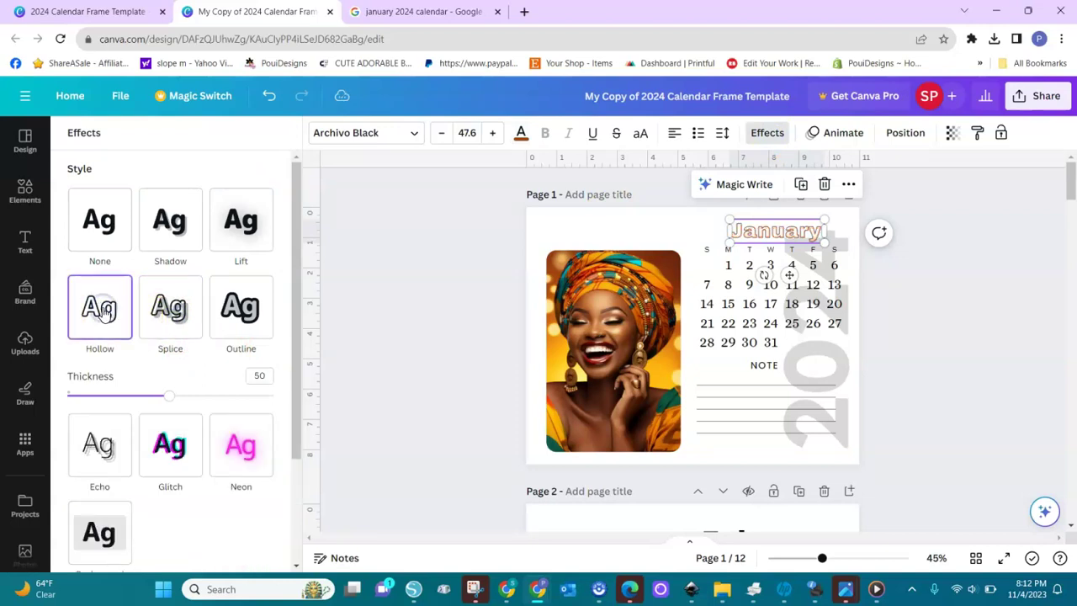
pyautogui.click(239, 309)
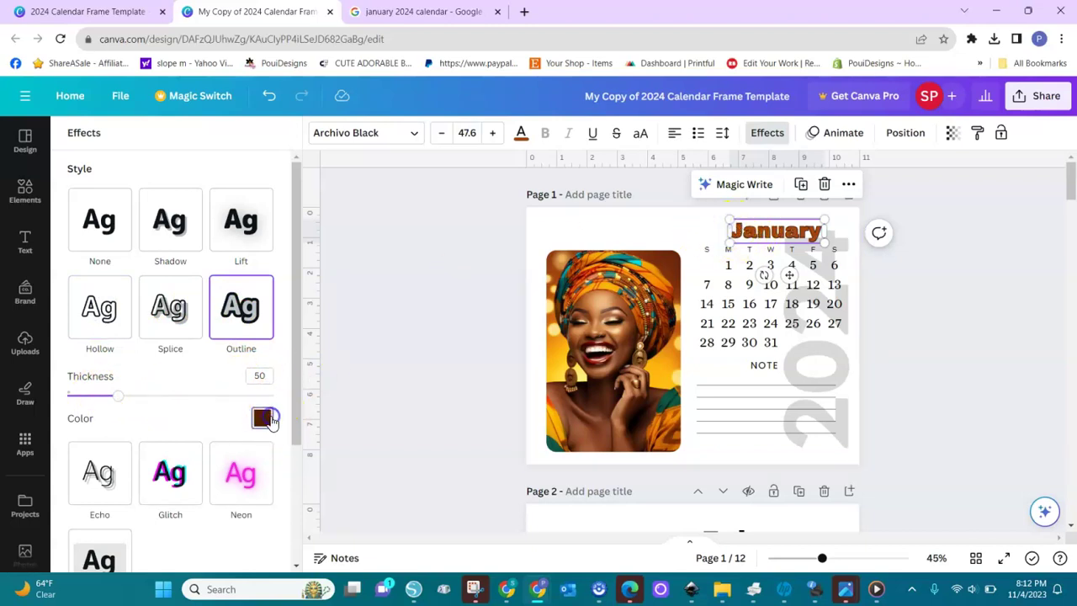
# Set the January Outline effect colour to orange after trying violet and yellow.
pyautogui.click(263, 419)
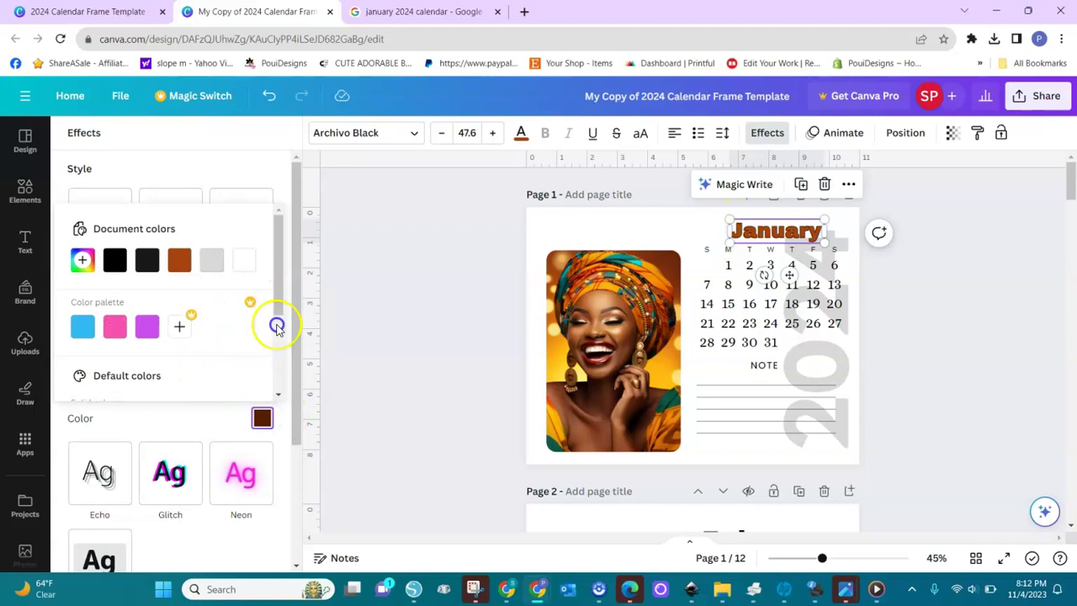
pyautogui.moveTo(278, 301); pyautogui.dragTo(277, 383)
pyautogui.click(242, 380)
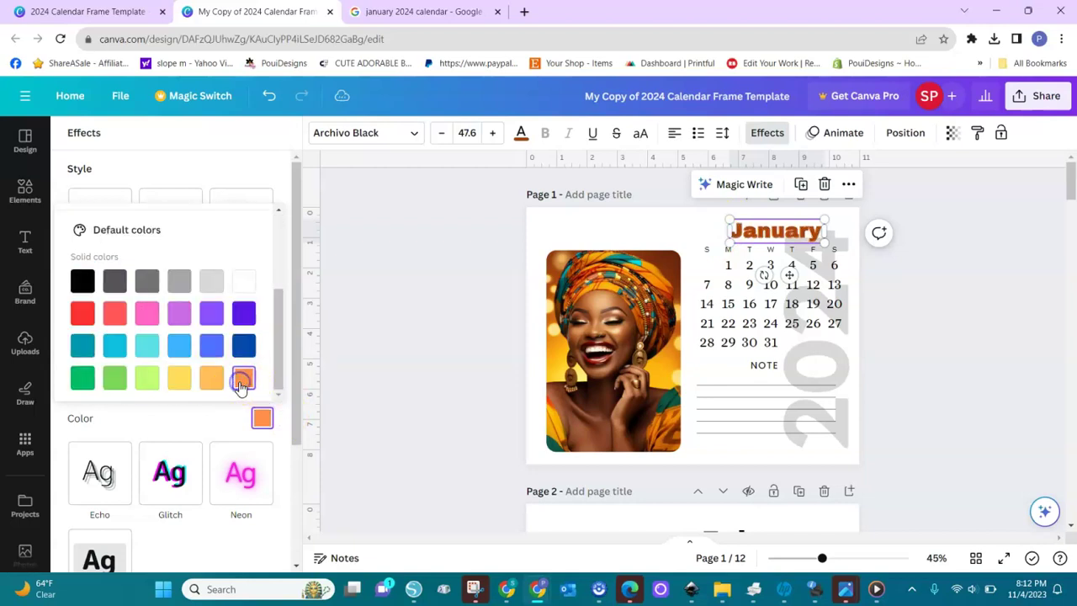
pyautogui.click(251, 310)
pyautogui.click(178, 380)
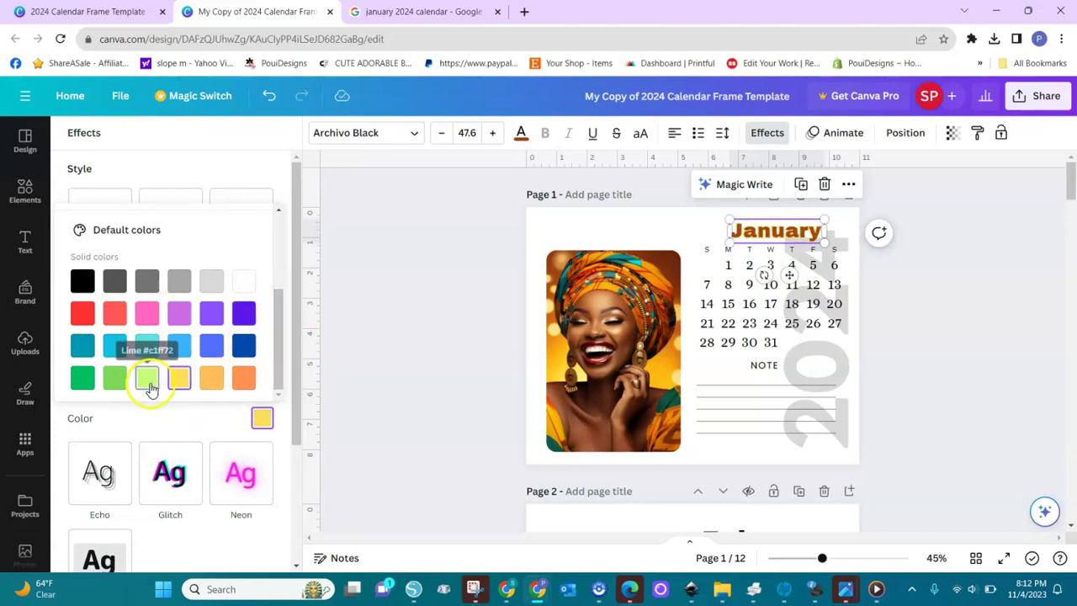
pyautogui.click(243, 380)
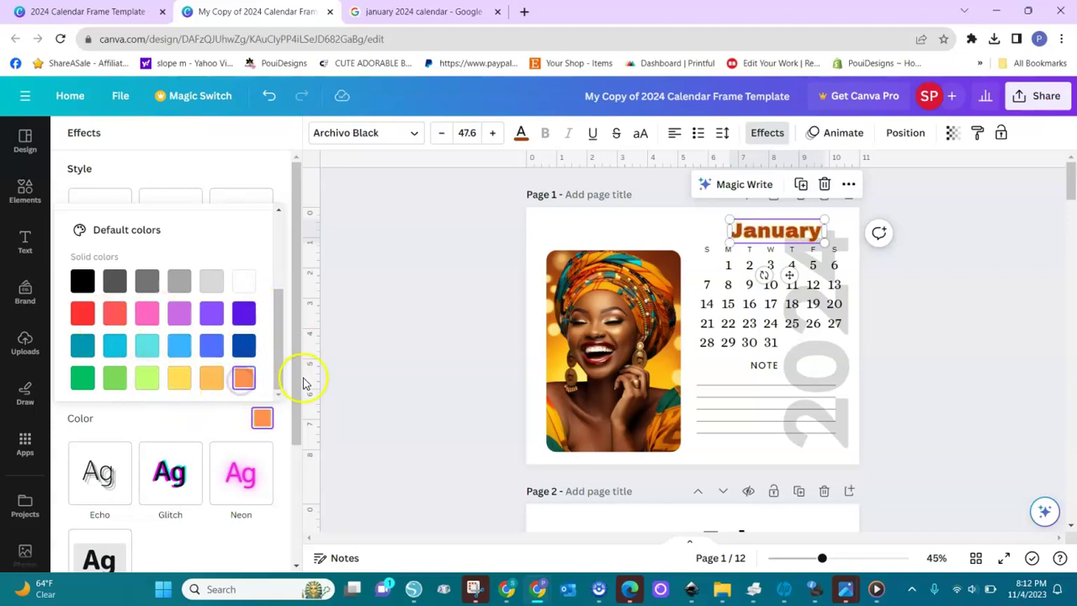
pyautogui.click(259, 177)
# Try Lift, Neon, Glitch, Echo and Hollow on January, keep Splice, and zoom to 409%.
pyautogui.click(241, 220)
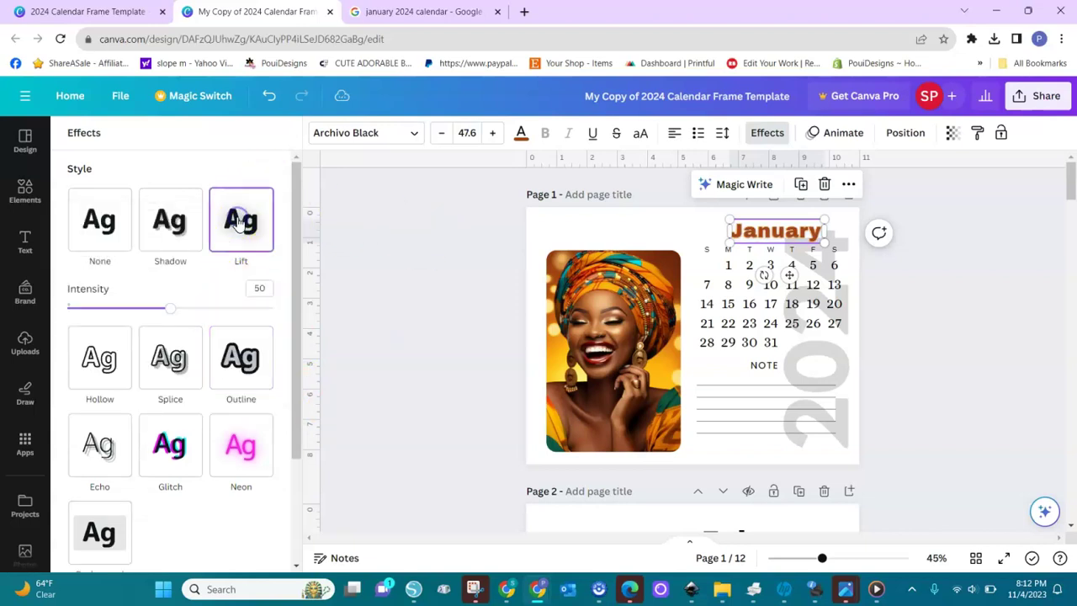
pyautogui.click(246, 451)
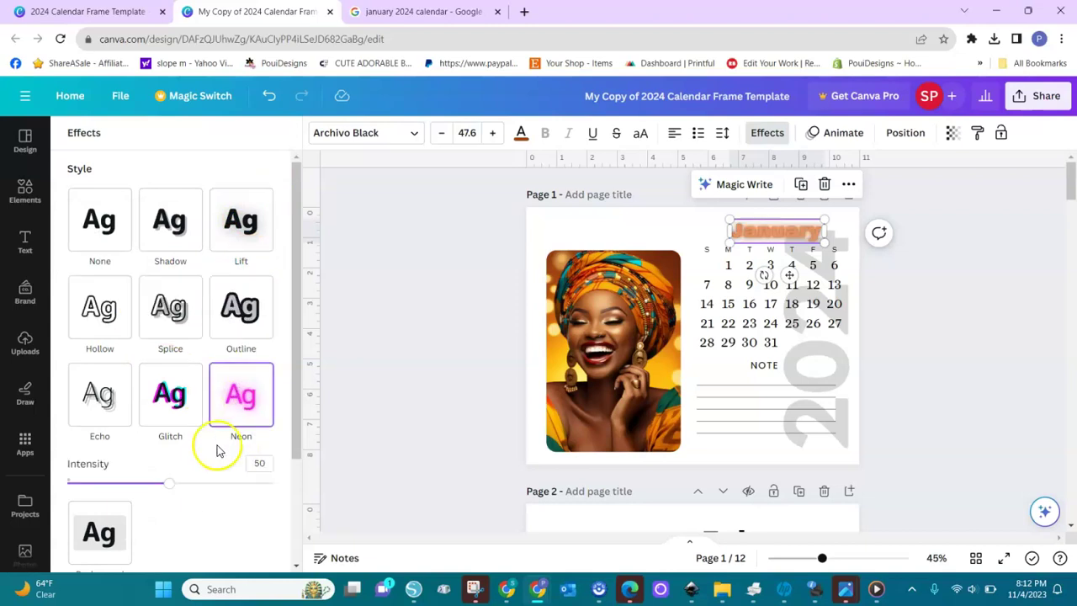
pyautogui.click(168, 400)
pyautogui.click(102, 397)
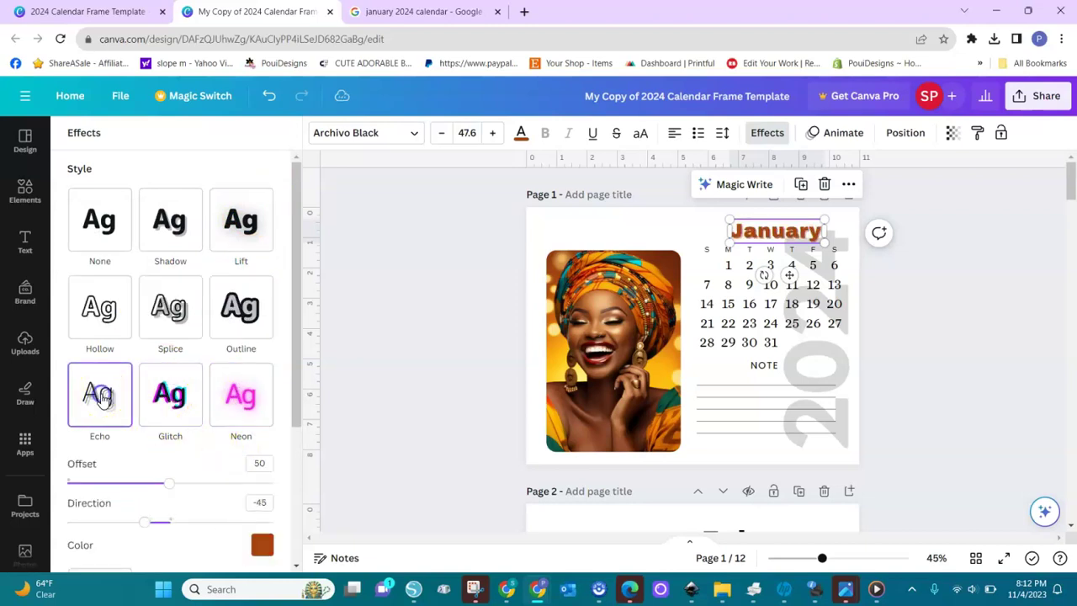
pyautogui.click(96, 308)
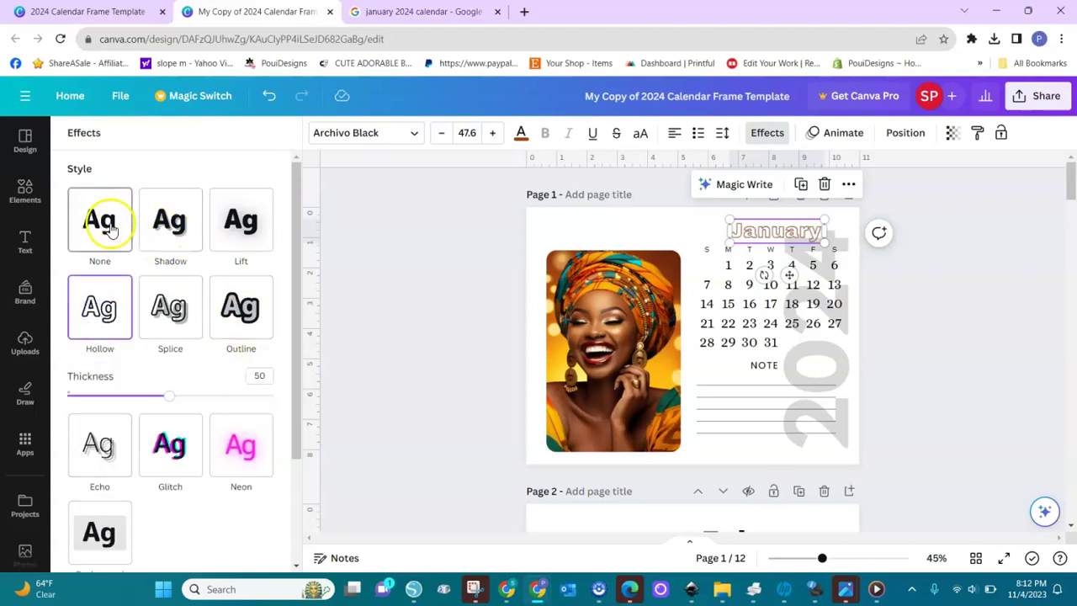
pyautogui.click(168, 313)
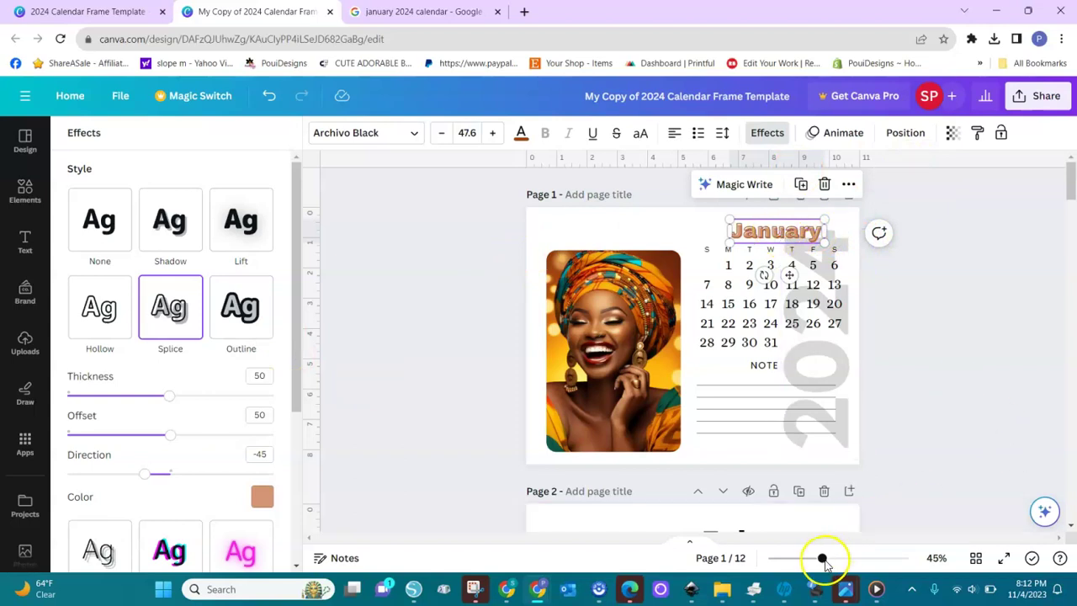
pyautogui.moveTo(822, 558); pyautogui.dragTo(902, 562)
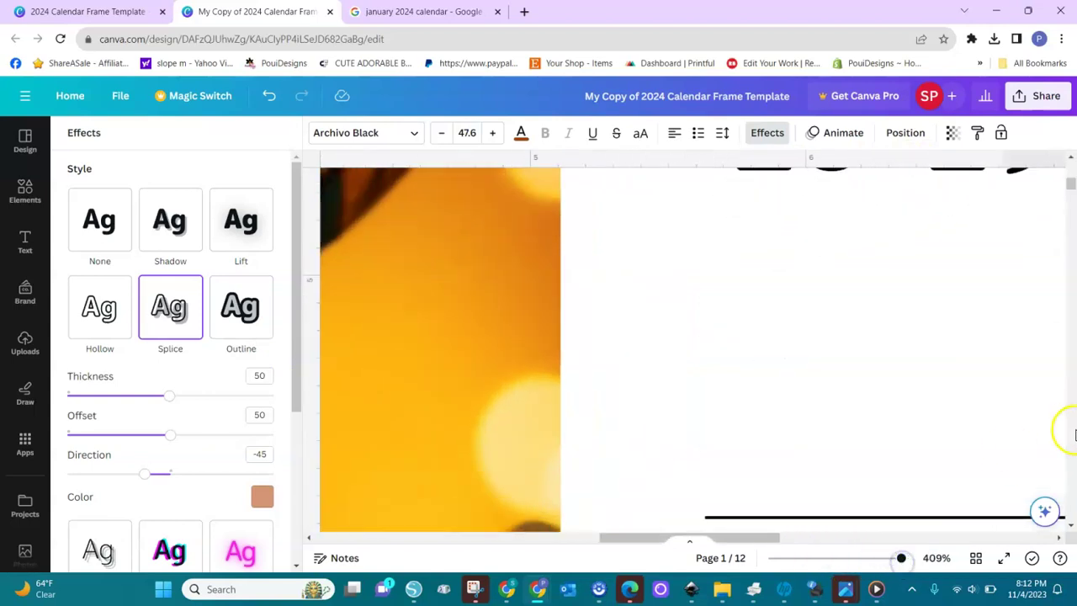
pyautogui.scroll(-3, 1069, 438)
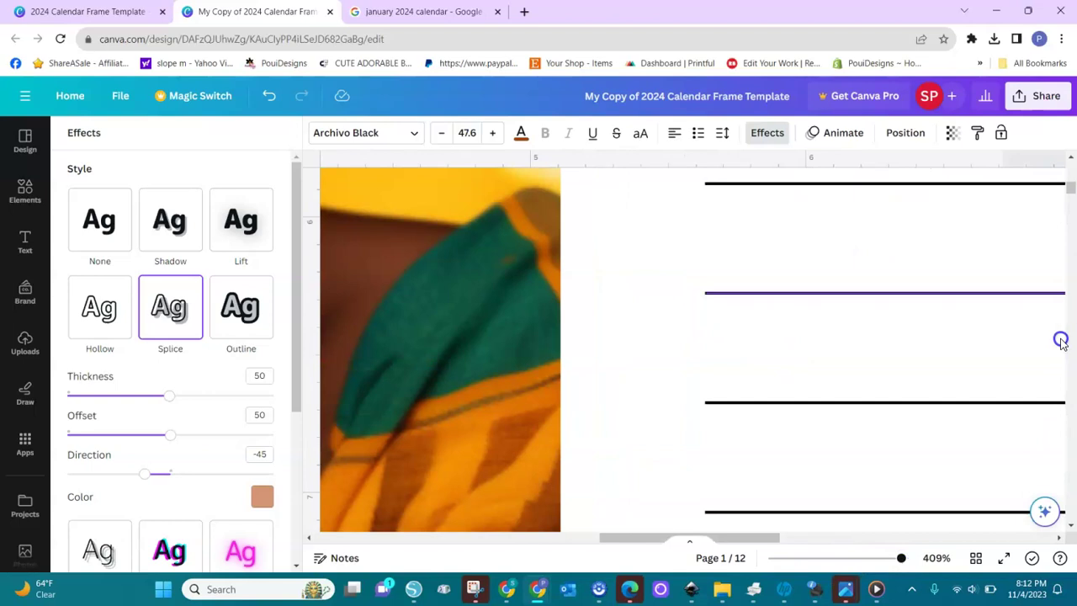
# Scroll the 409% view until the January heading above the weekday labels fills the screen.
pyautogui.moveTo(1068, 193); pyautogui.dragTo(1070, 175)
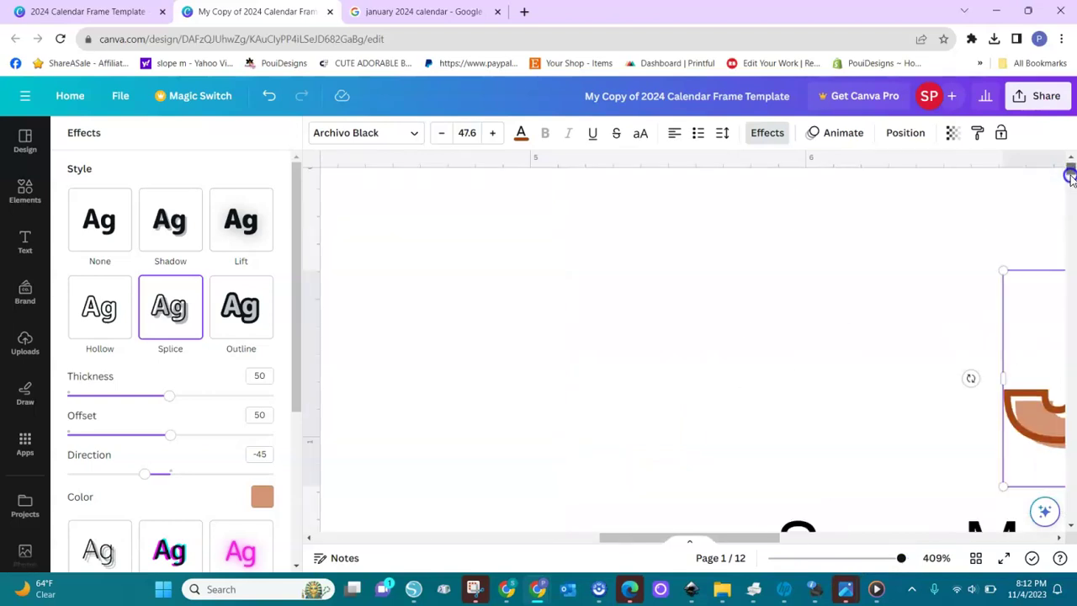
pyautogui.moveTo(774, 541); pyautogui.dragTo(947, 538)
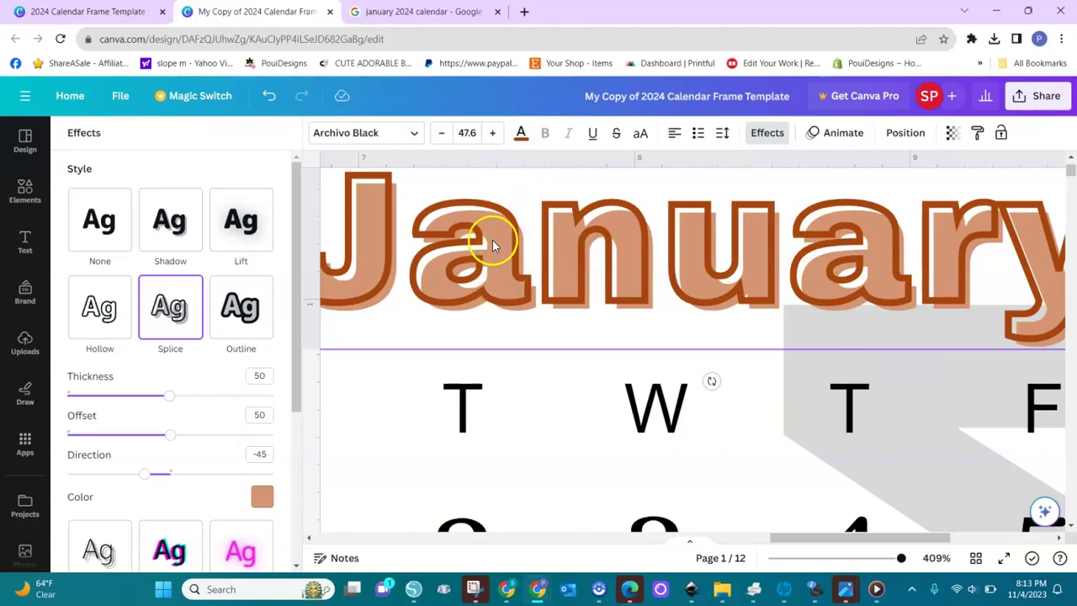
# Change the January Splice effect colour from tan to orange, briefly trying purple first.
pyautogui.click(262, 496)
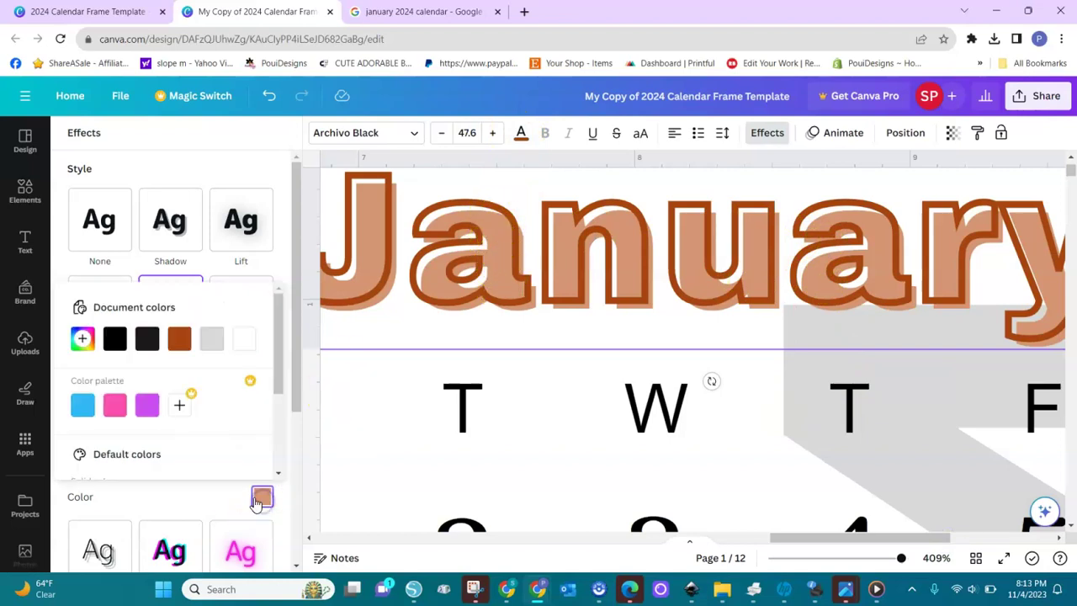
pyautogui.click(145, 407)
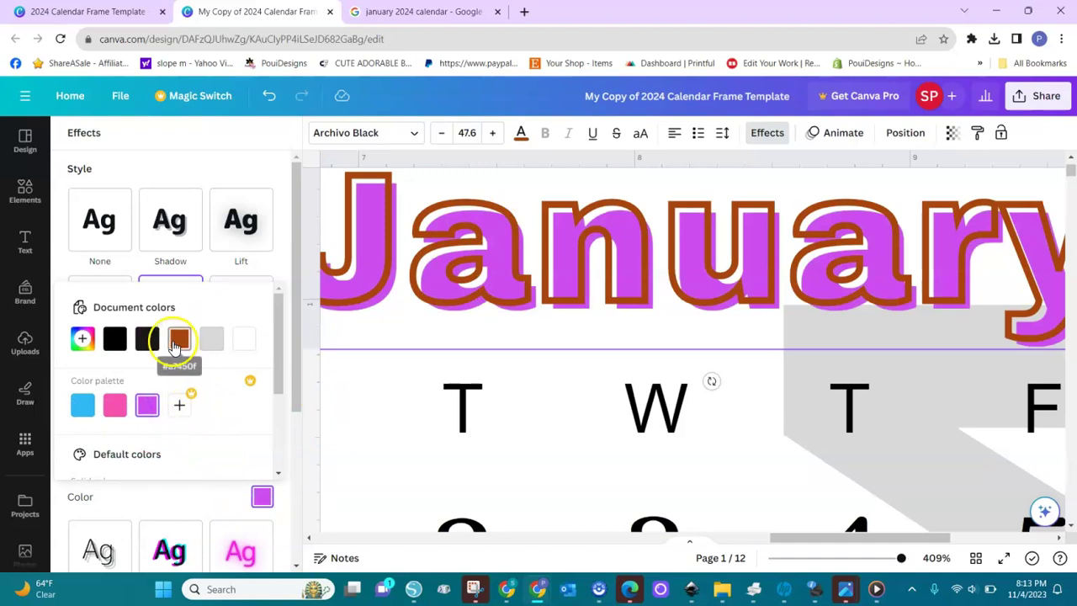
pyautogui.scroll(-3, 279, 427)
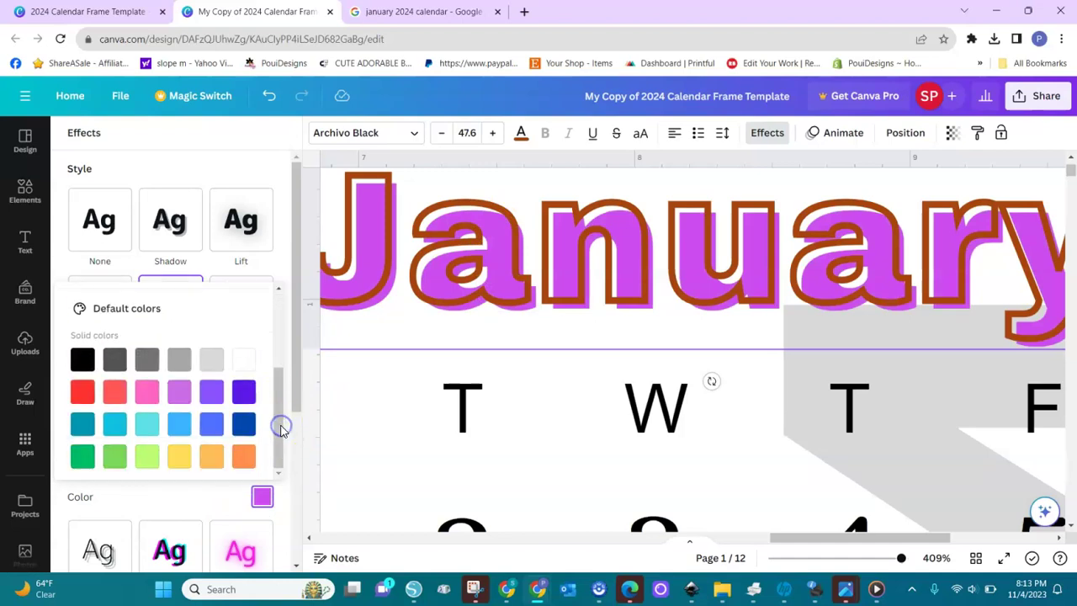
pyautogui.click(244, 456)
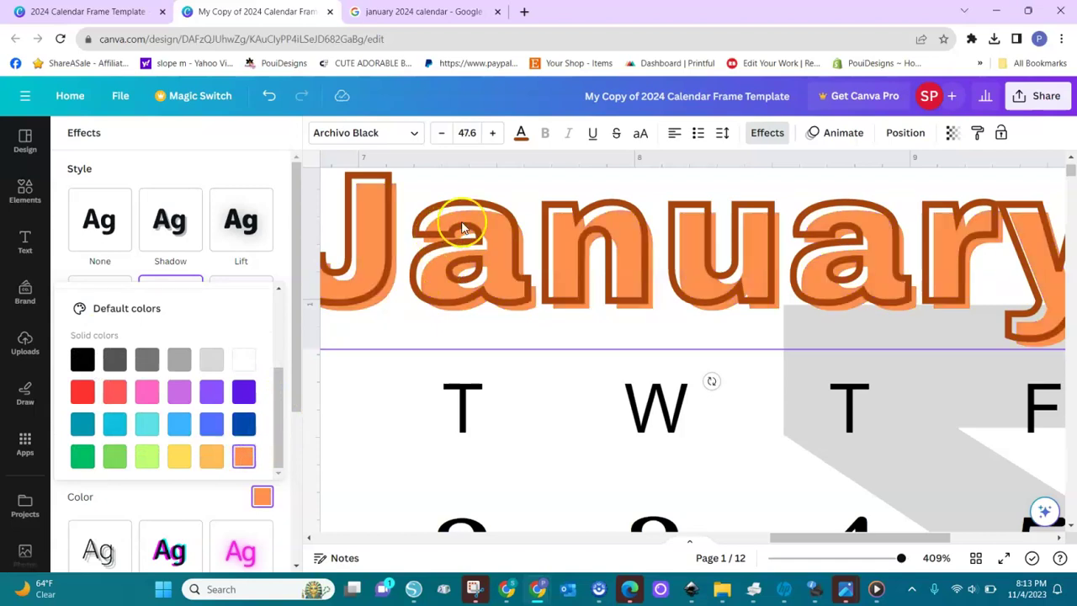
pyautogui.click(521, 137)
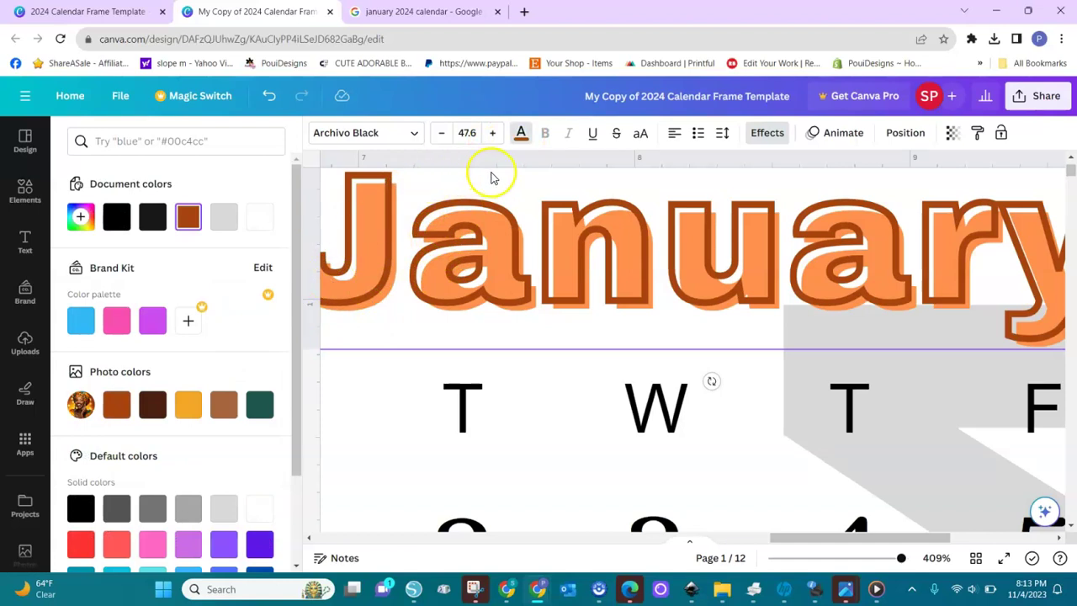
# Colour the January text the photo palette's brown after trying pink, then zoom back to 95%.
pyautogui.click(116, 328)
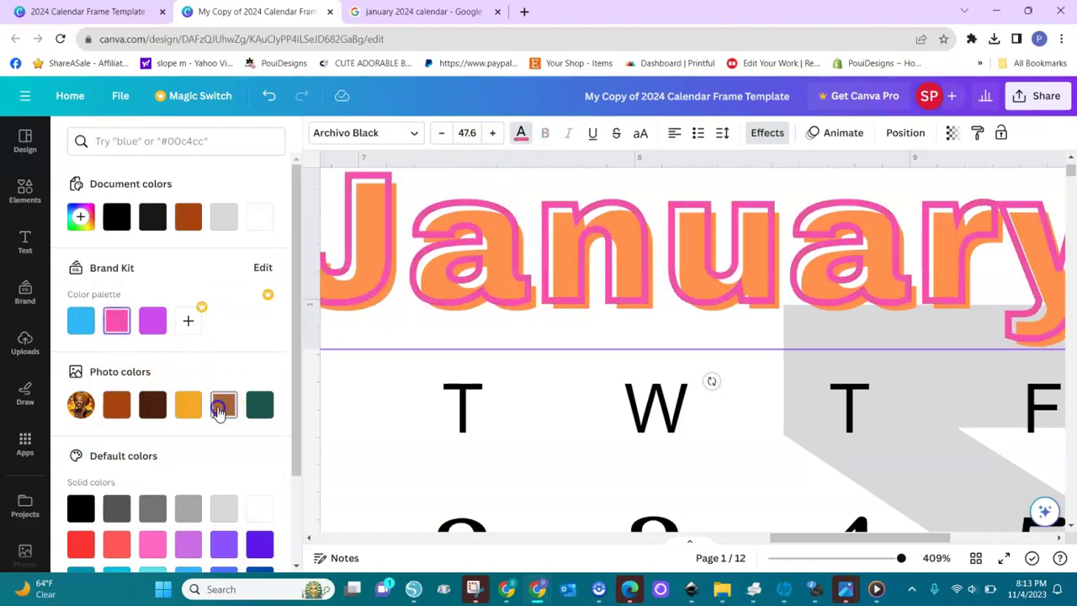
pyautogui.click(221, 407)
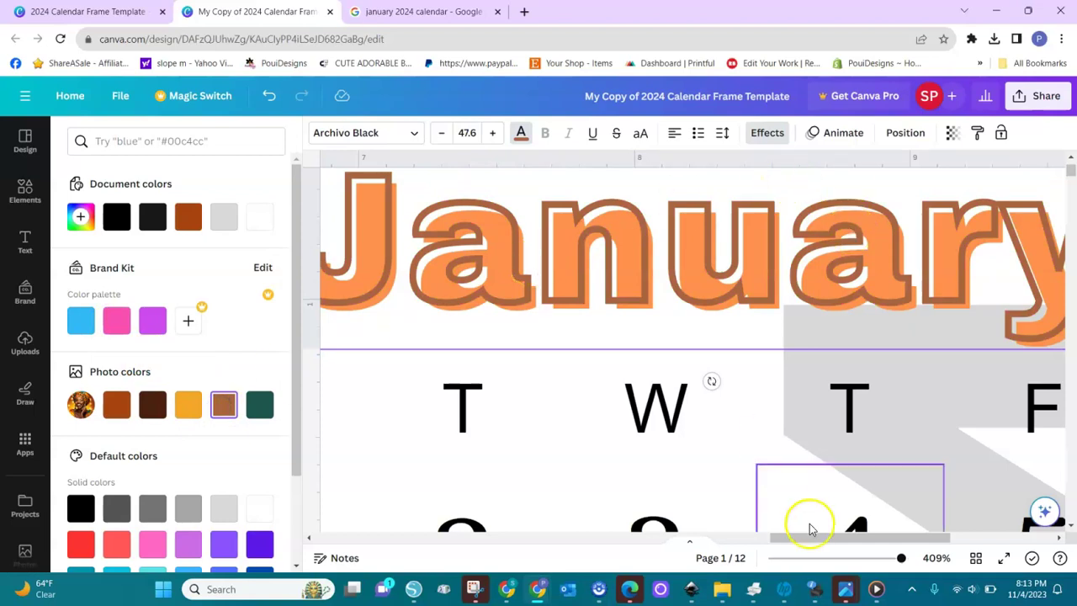
pyautogui.moveTo(890, 562); pyautogui.dragTo(849, 559)
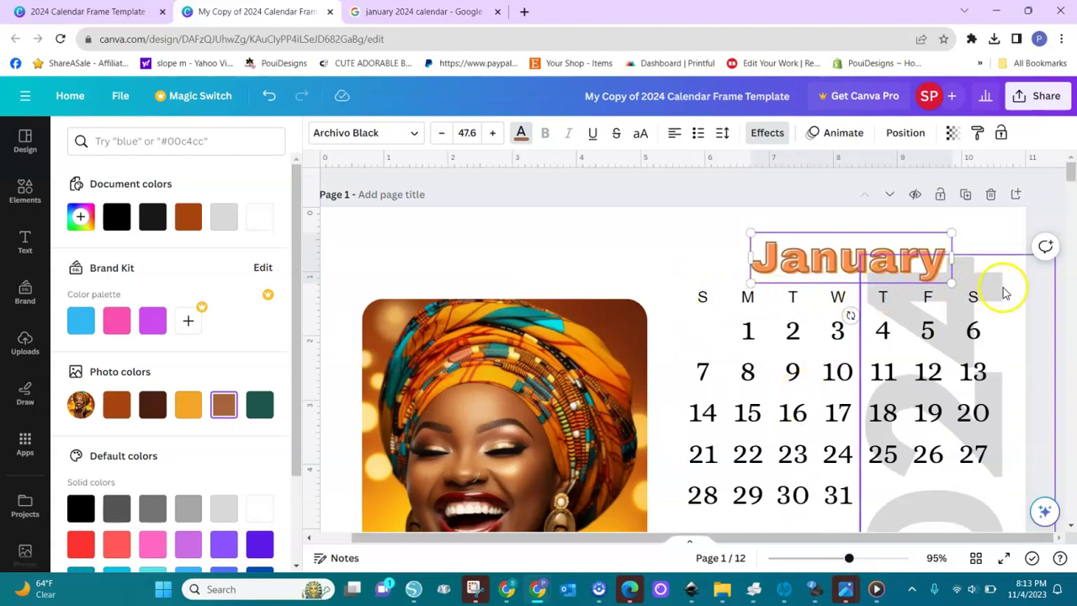
# Select the S M T W T F S weekday header row above the date grid.
pyautogui.click(666, 282)
pyautogui.moveTo(669, 282); pyautogui.dragTo(847, 309)
pyautogui.click(661, 272)
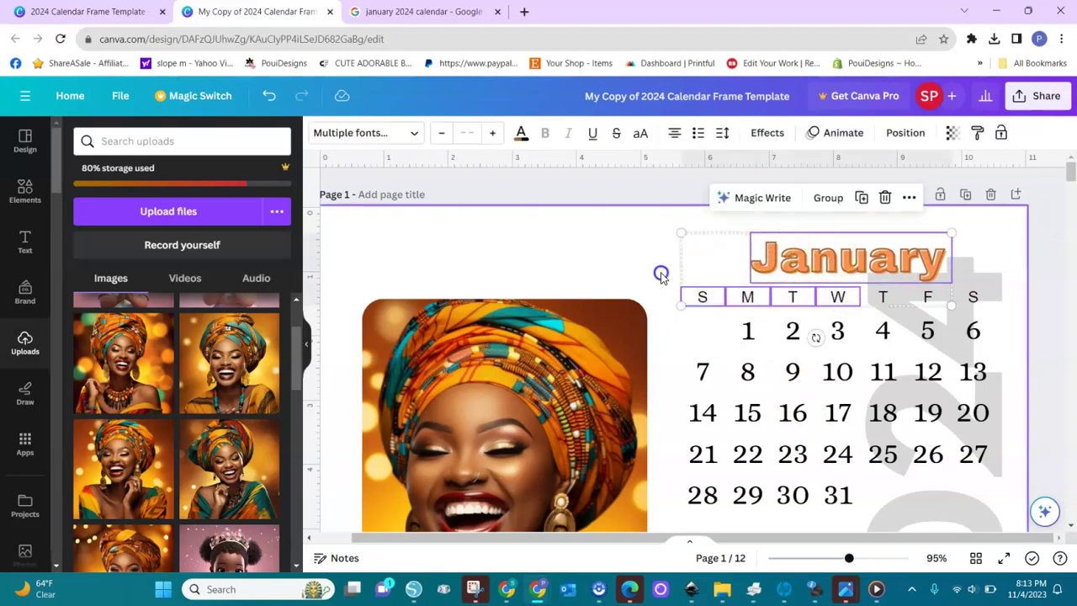
pyautogui.moveTo(671, 292); pyautogui.dragTo(998, 312)
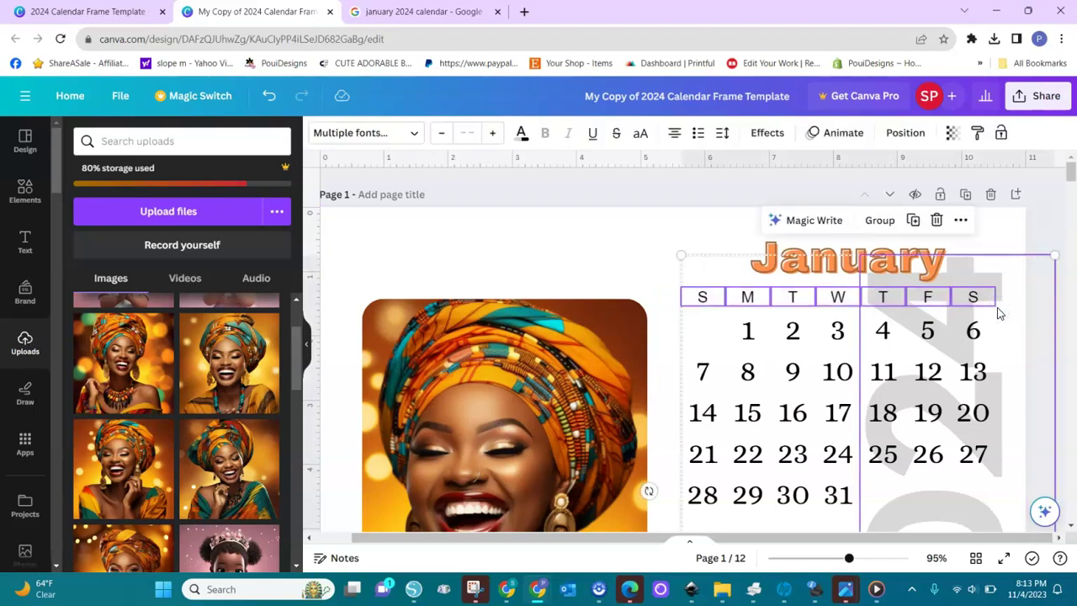
pyautogui.click(1003, 408)
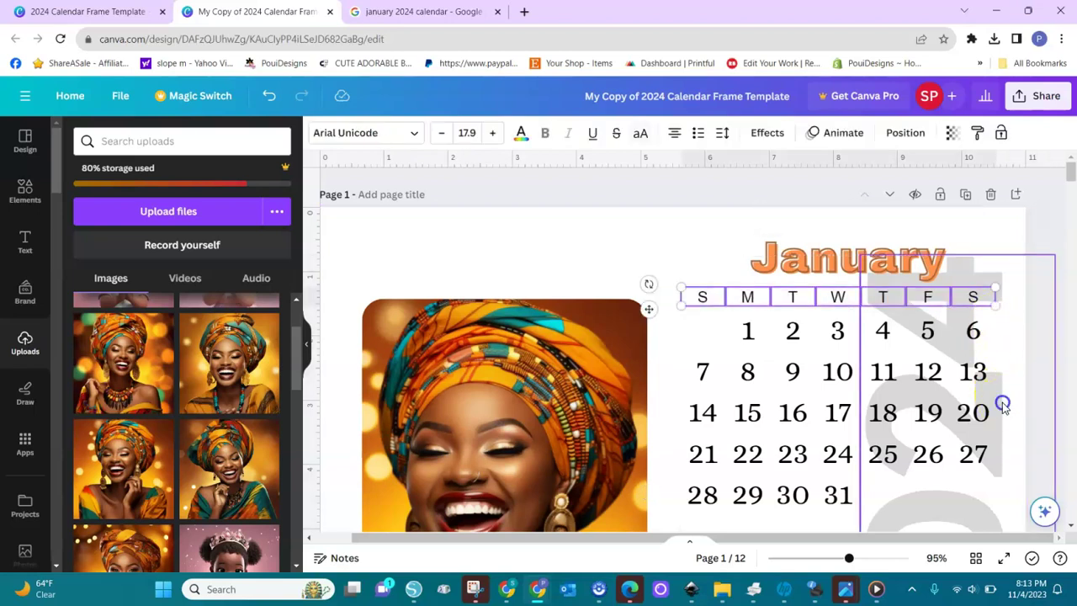
pyautogui.click(925, 296)
pyautogui.click(967, 296)
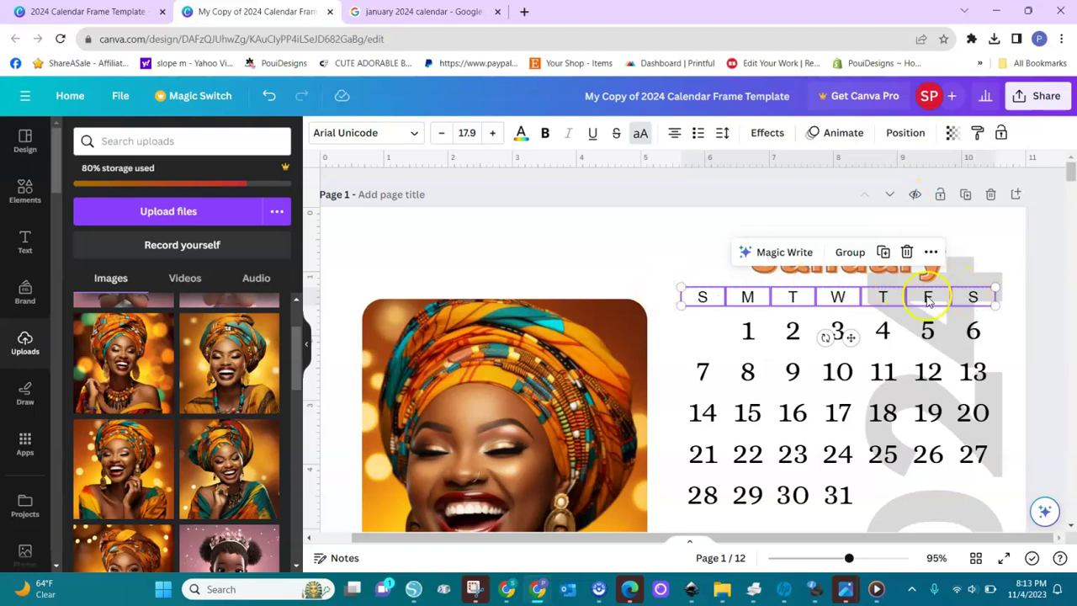
pyautogui.click(412, 135)
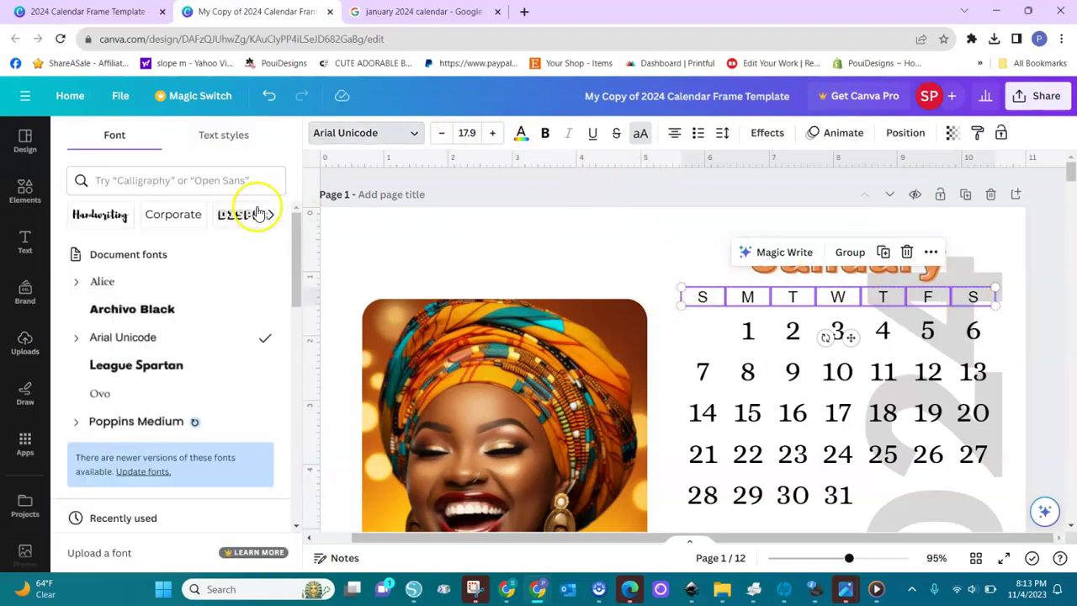
# Try League Spartan, Belleza and Bukhari Script on the weekday letters, ending on Arial Unicode.
pyautogui.click(176, 368)
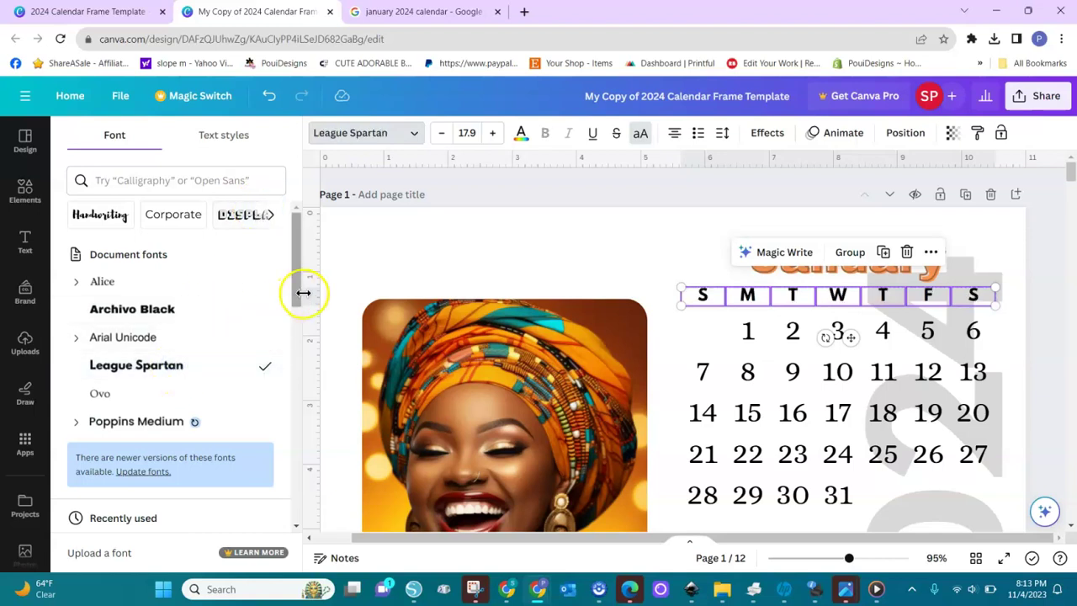
pyautogui.moveTo(298, 289); pyautogui.dragTo(289, 459)
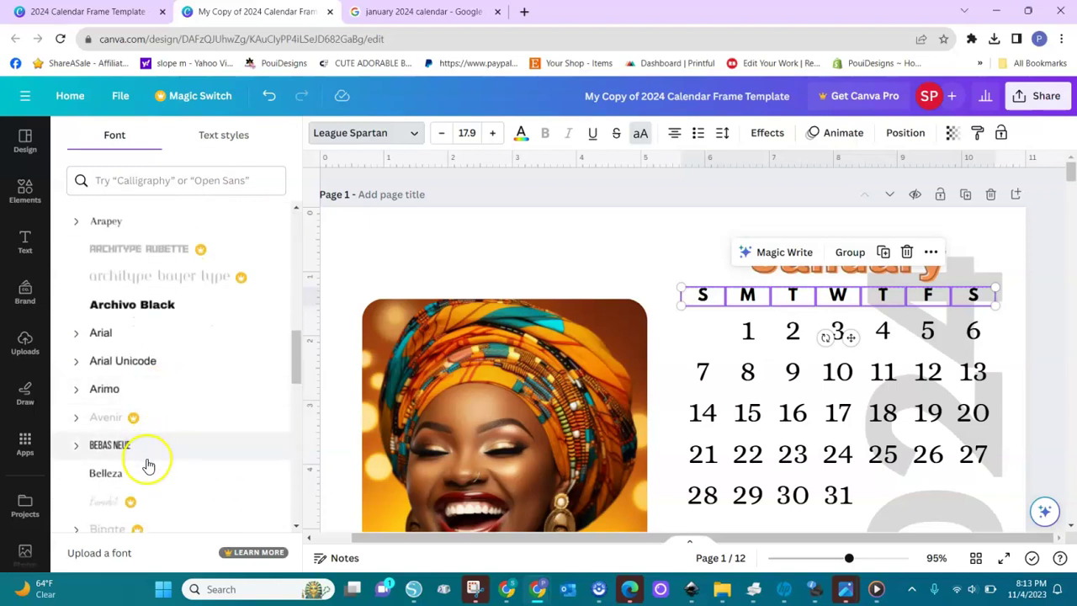
pyautogui.click(118, 476)
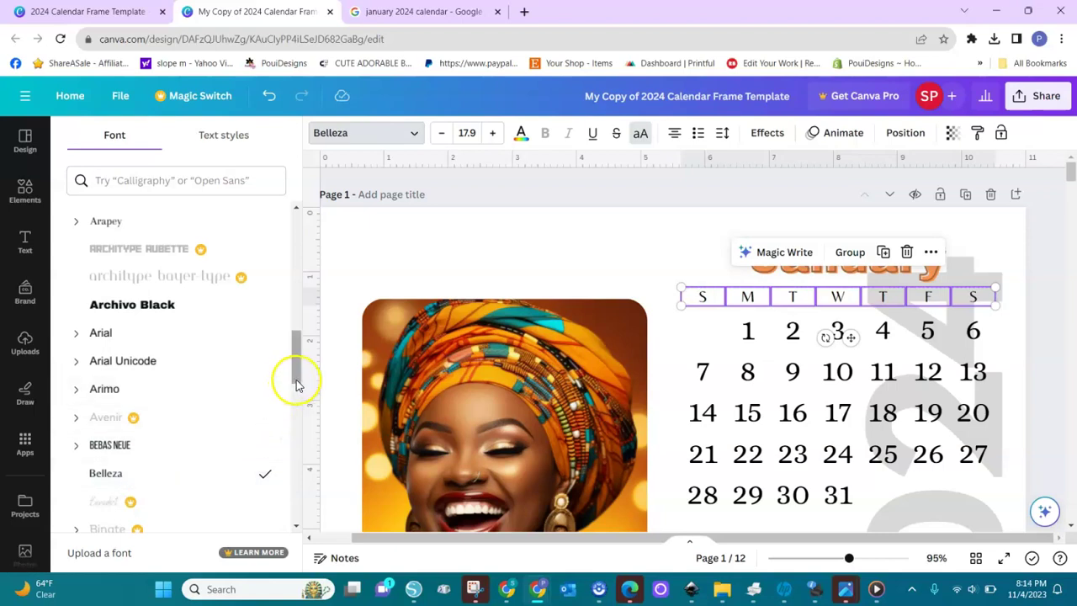
pyautogui.scroll(-4, 298, 428)
pyautogui.scroll(-1, 297, 429)
pyautogui.click(149, 286)
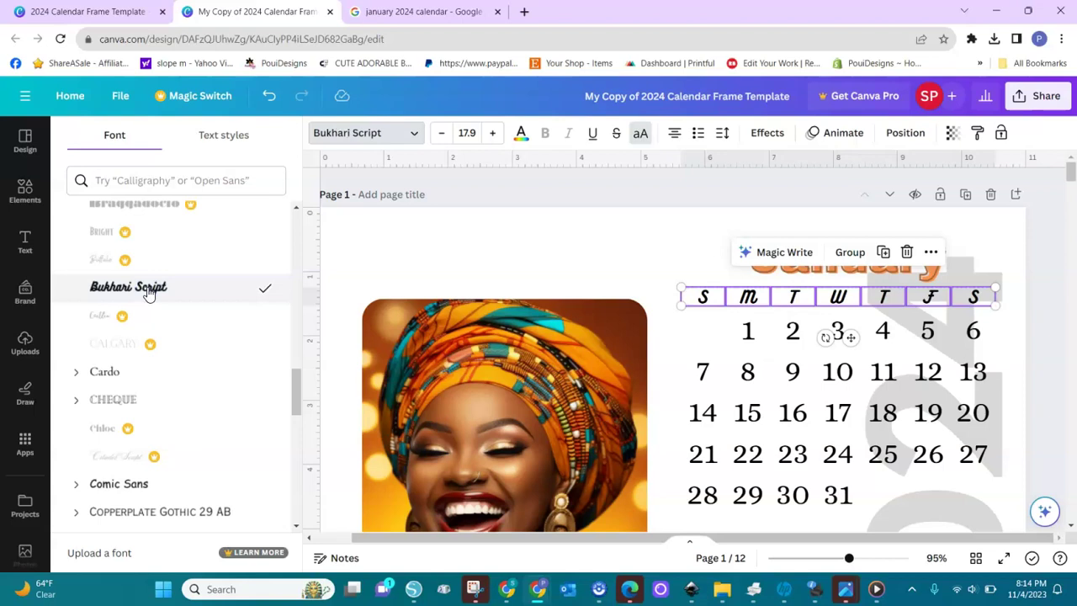
pyautogui.moveTo(302, 398); pyautogui.dragTo(279, 255)
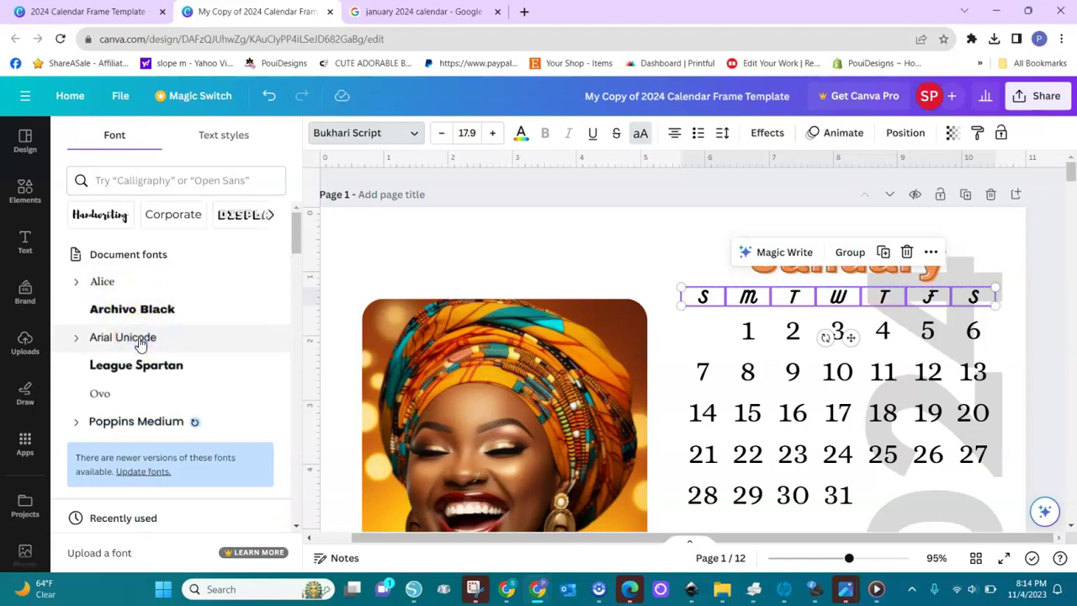
pyautogui.click(140, 343)
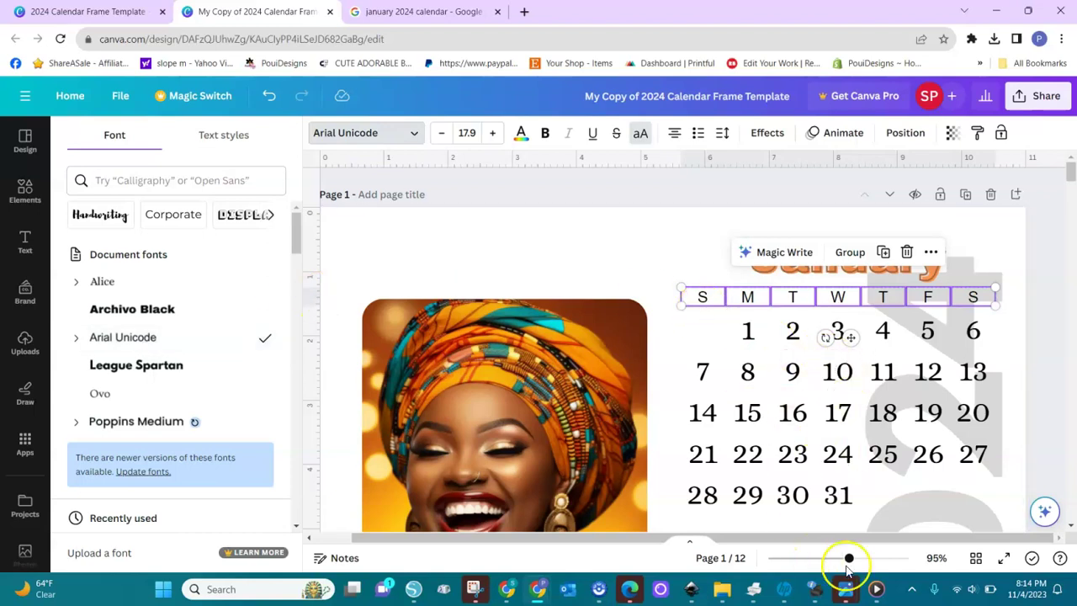
pyautogui.moveTo(848, 559); pyautogui.dragTo(825, 562)
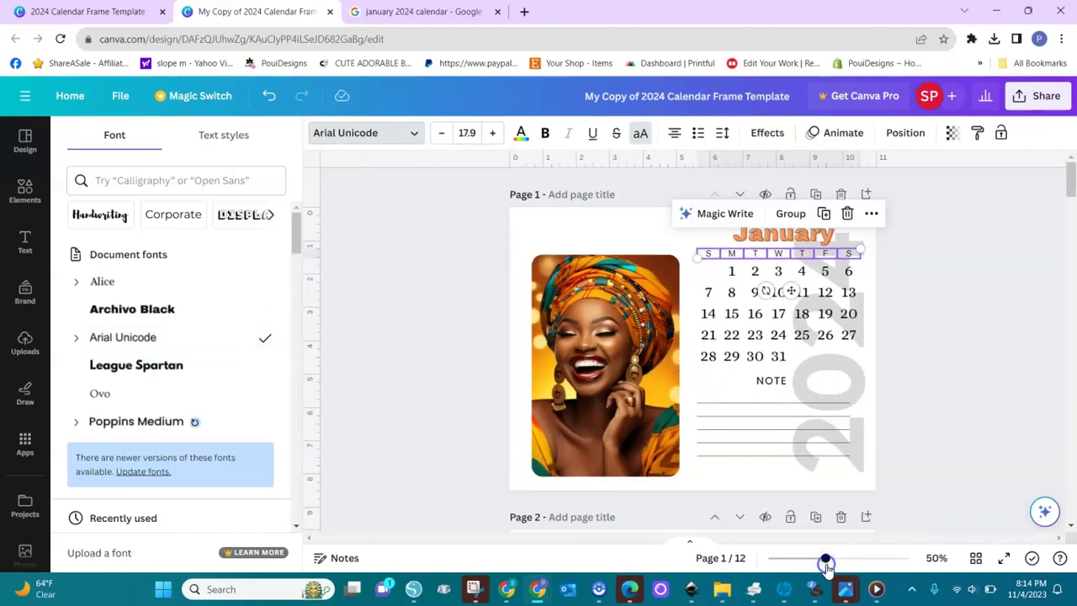
# Select only the 1–31 date grid, reduce its numbers to size 34.8, and open the font list.
pyautogui.click(690, 272)
pyautogui.moveTo(695, 271); pyautogui.dragTo(863, 376)
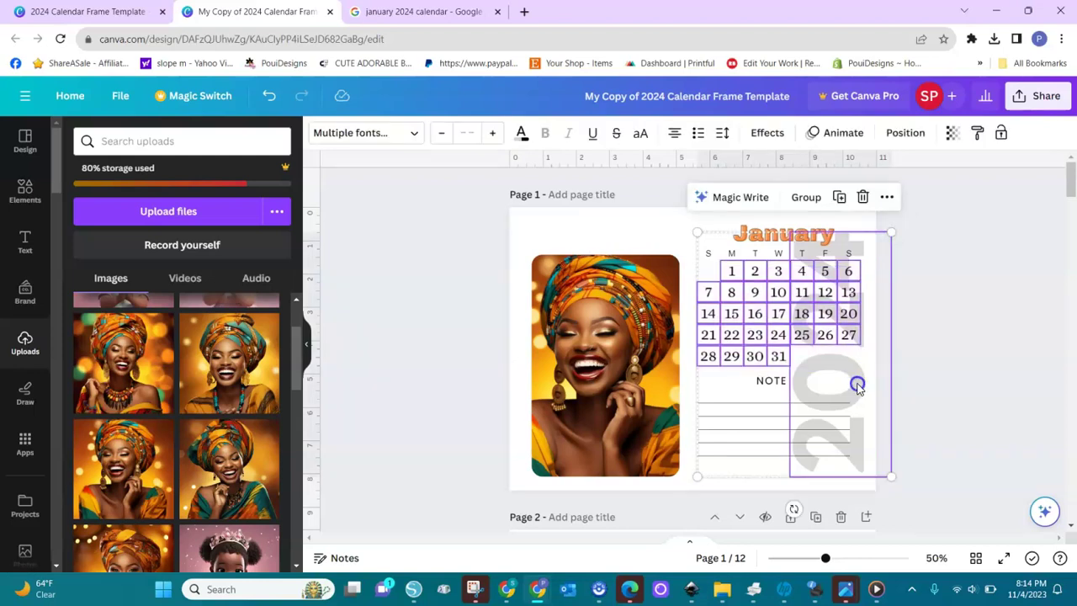
pyautogui.keyDown('shift'); pyautogui.click(857, 384); pyautogui.keyUp('shift')
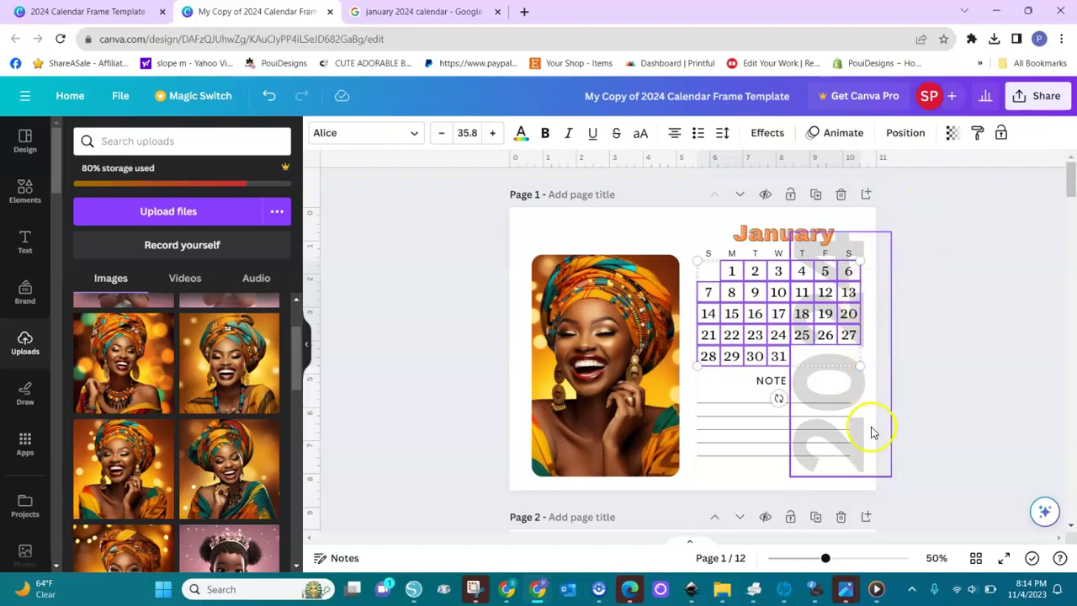
pyautogui.keyDown('shift'); pyautogui.click(856, 395); pyautogui.keyUp('shift')
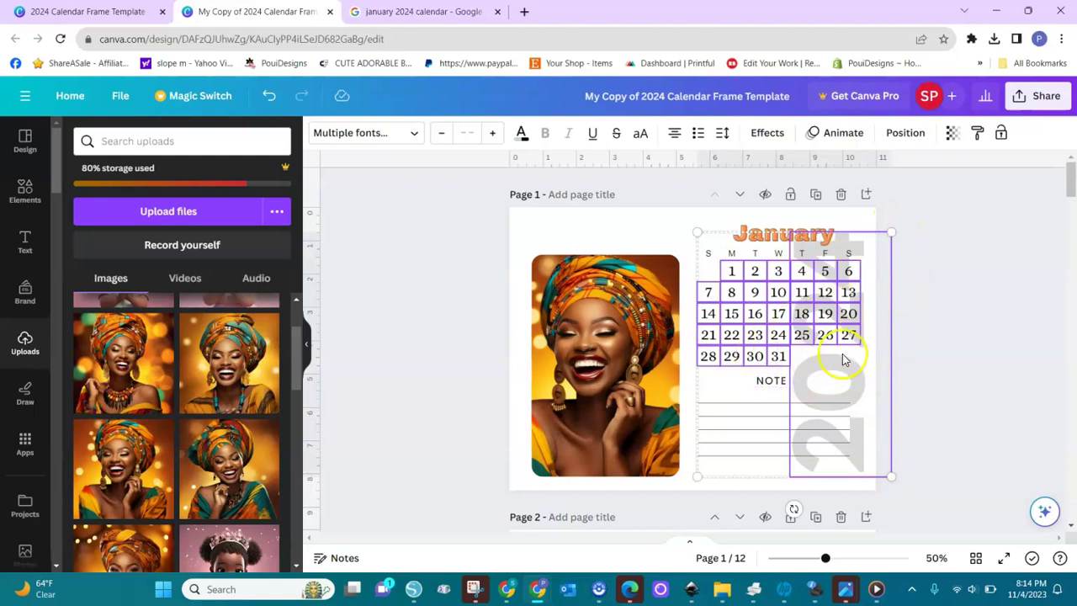
pyautogui.keyDown('shift'); pyautogui.click(857, 381); pyautogui.keyUp('shift')
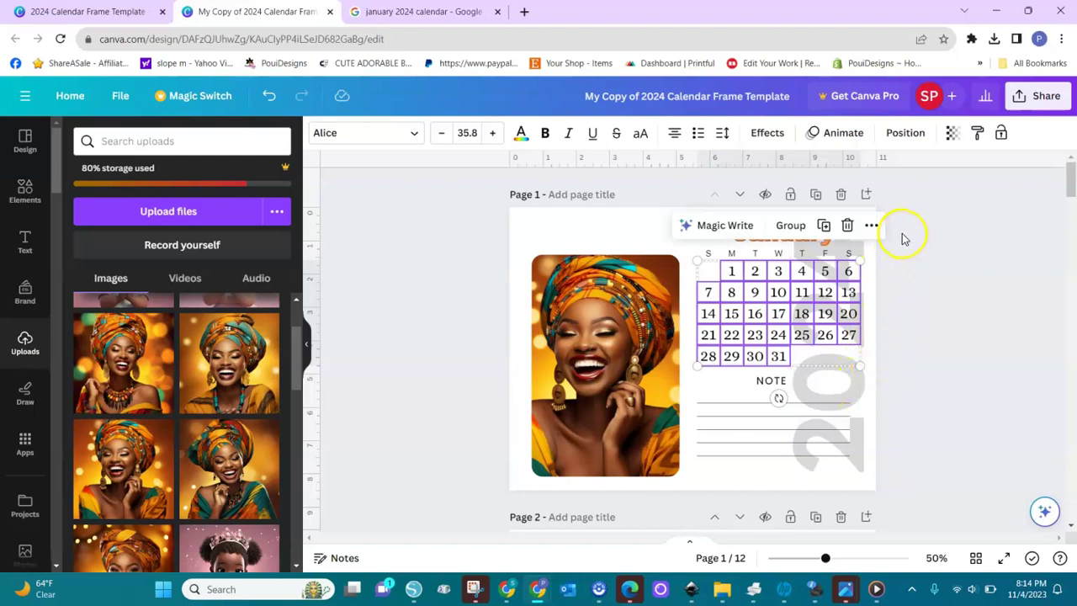
pyautogui.click(441, 134)
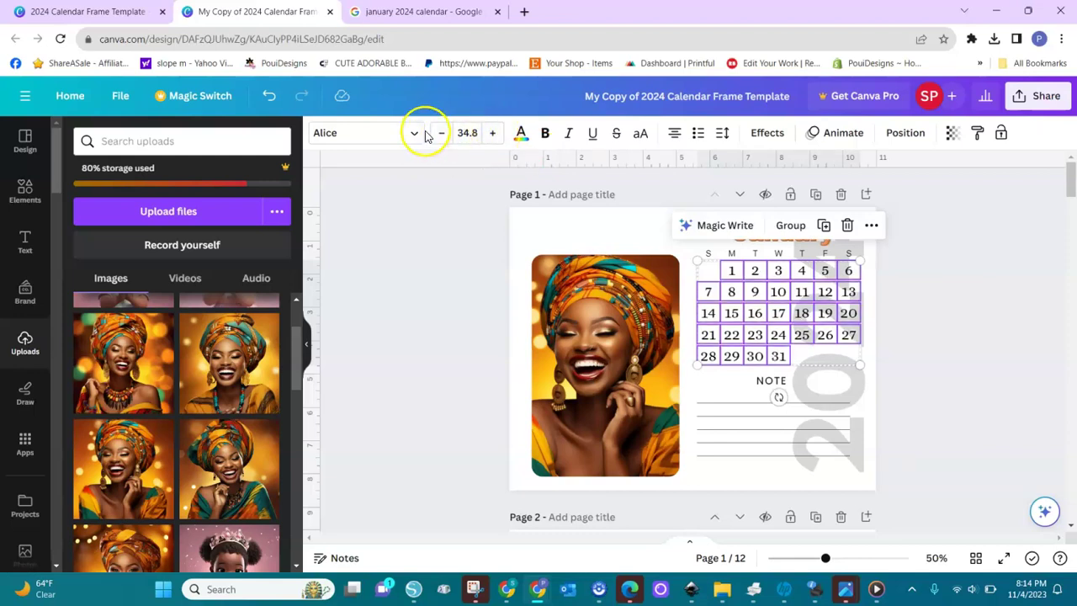
pyautogui.click(416, 135)
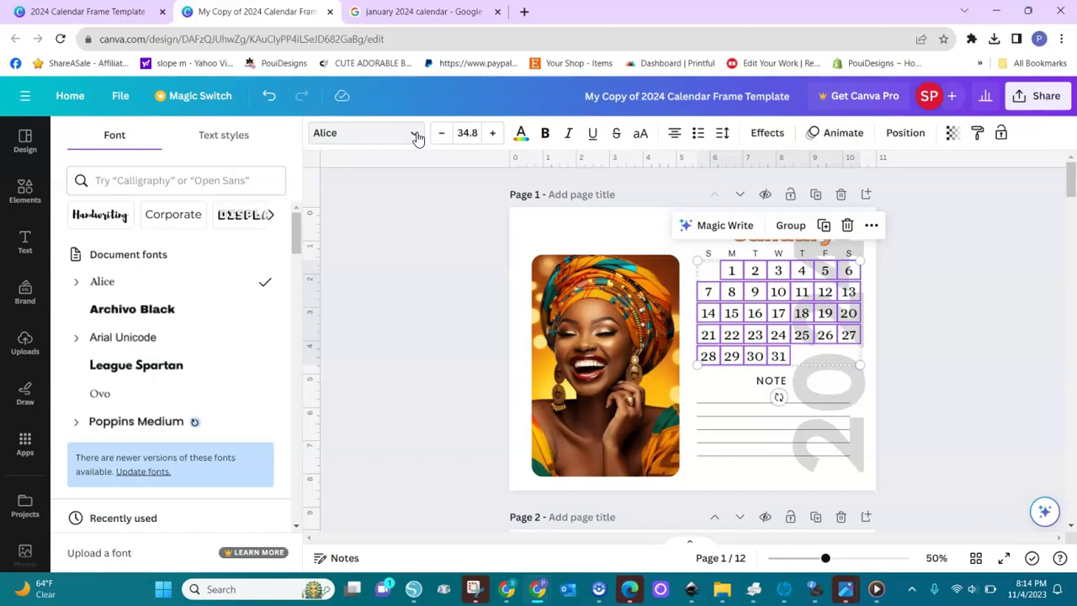
# Try the Anton and then ITC Bauhaus fonts on the date numbers.
pyautogui.click(297, 425)
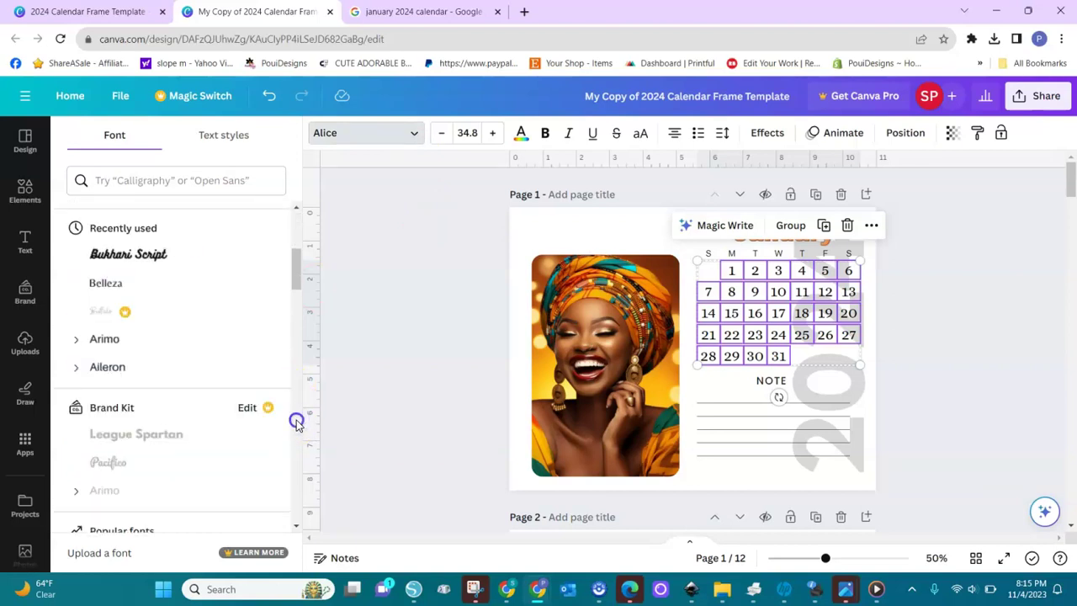
pyautogui.click(296, 420)
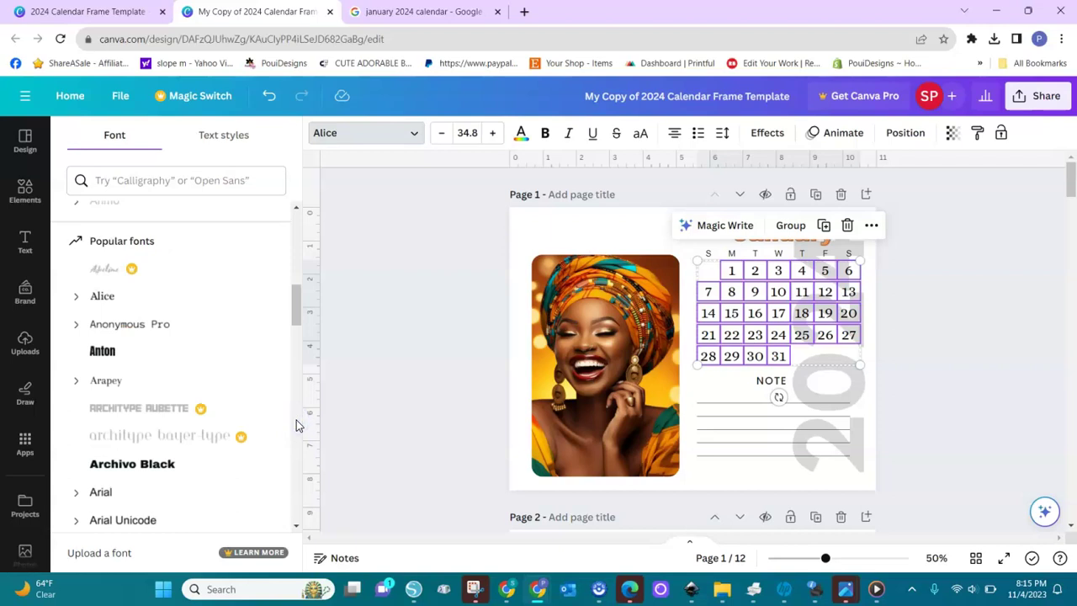
pyautogui.click(111, 352)
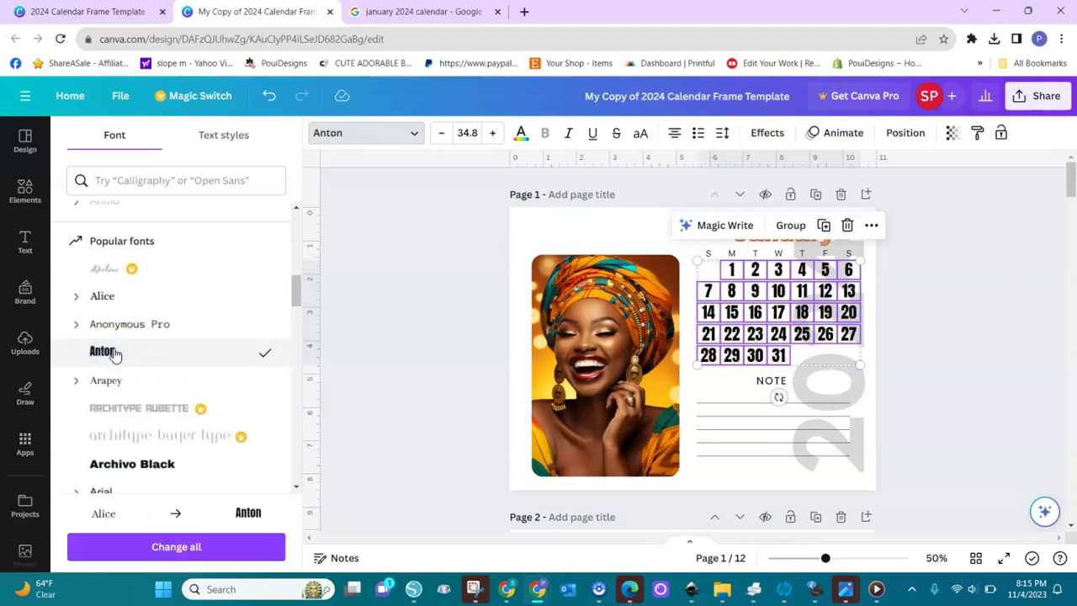
pyautogui.click(296, 431)
pyautogui.click(296, 431)
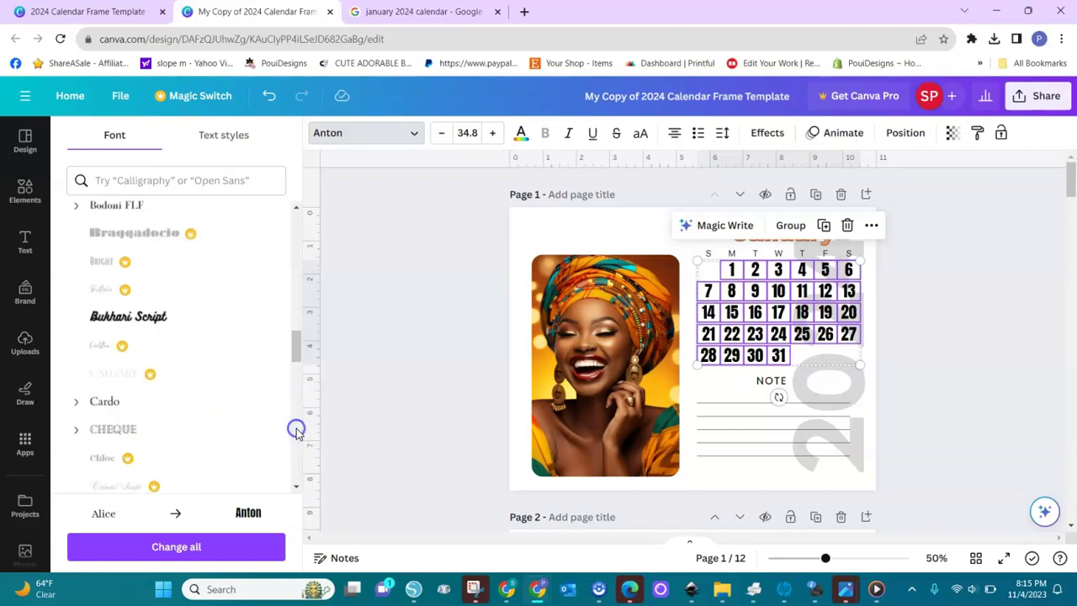
pyautogui.click(296, 431)
pyautogui.click(296, 431)
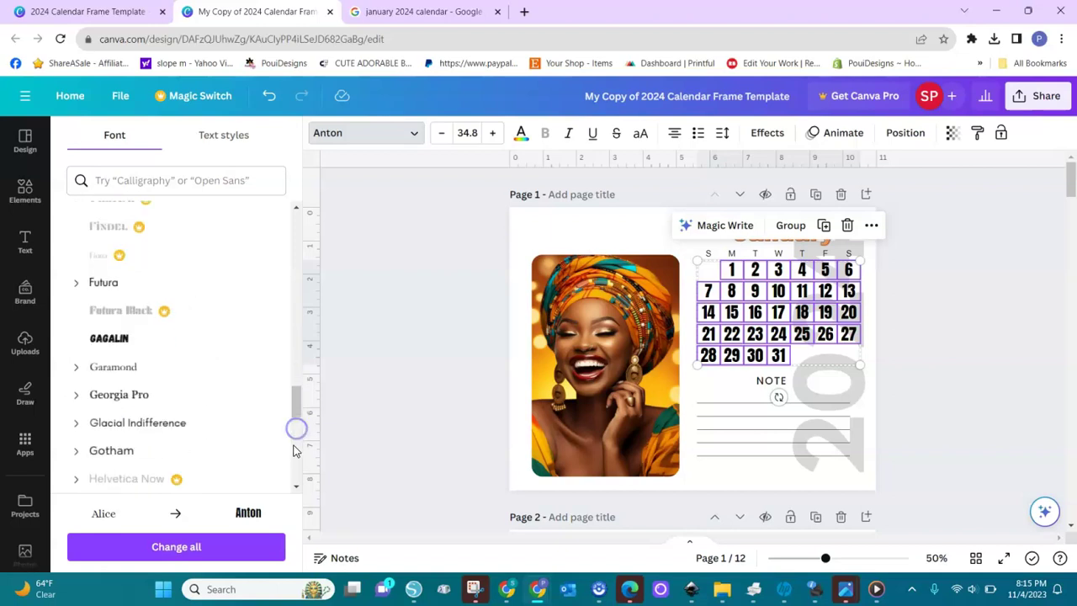
pyautogui.click(294, 451)
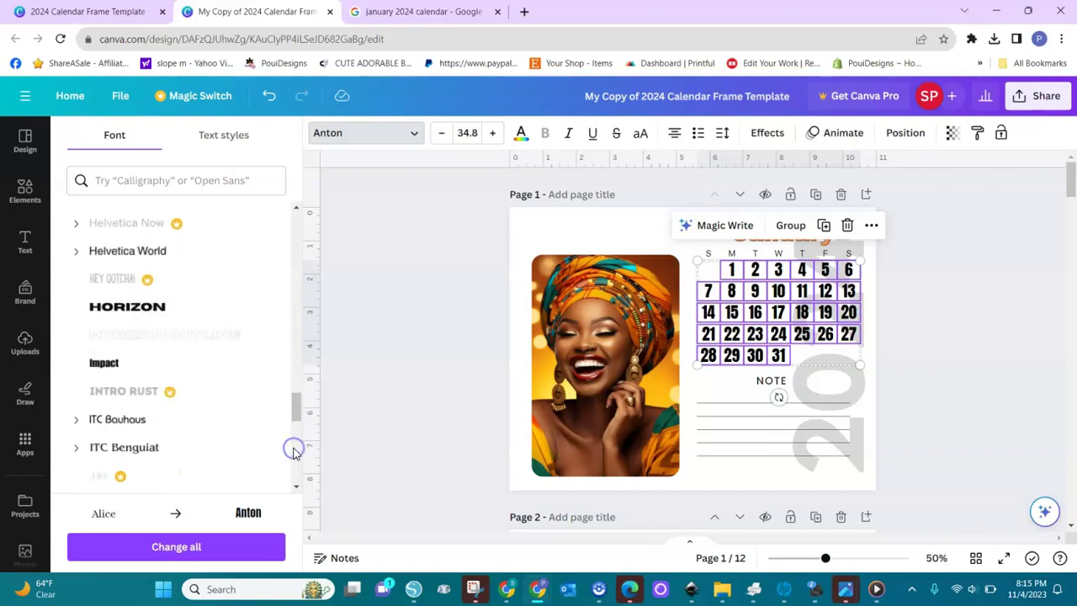
pyautogui.click(206, 425)
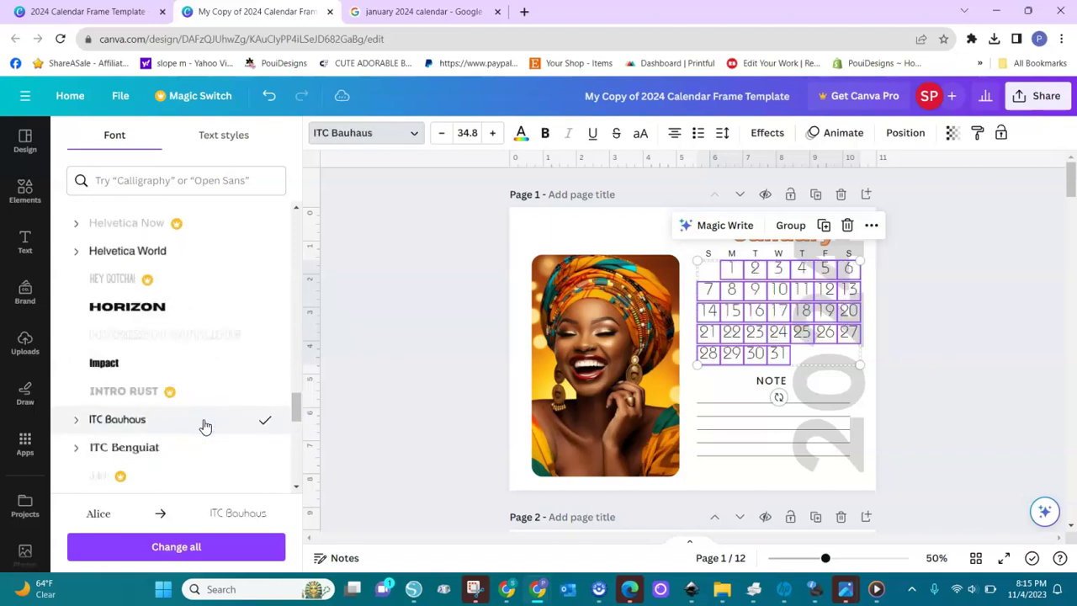
# Apply Anonymous Pro from Popular fonts to the dates, then select the vertical 2024.
pyautogui.click(294, 462)
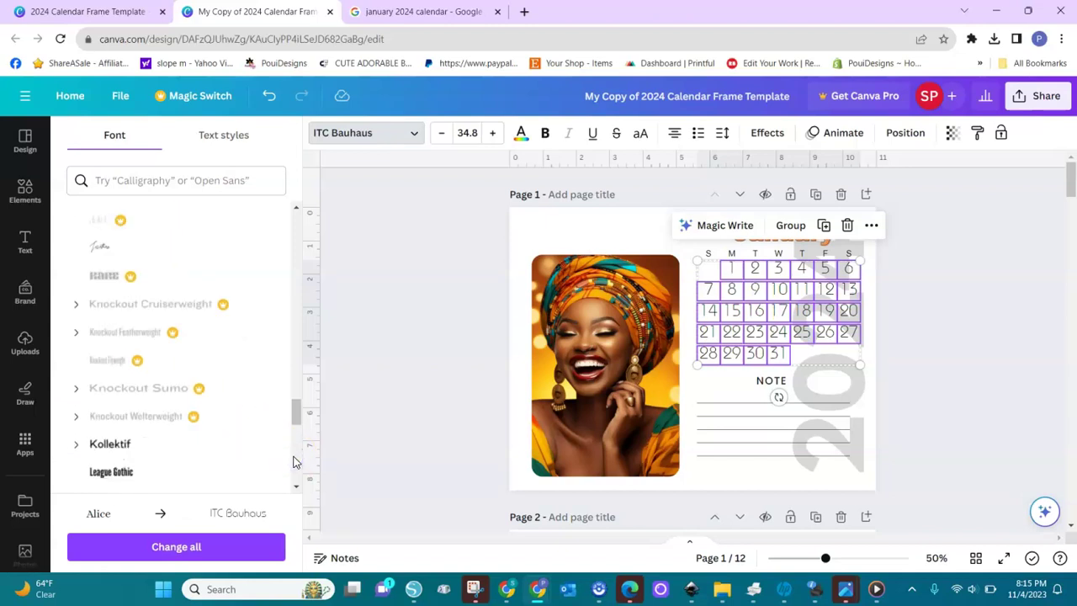
pyautogui.click(296, 360)
pyautogui.click(296, 339)
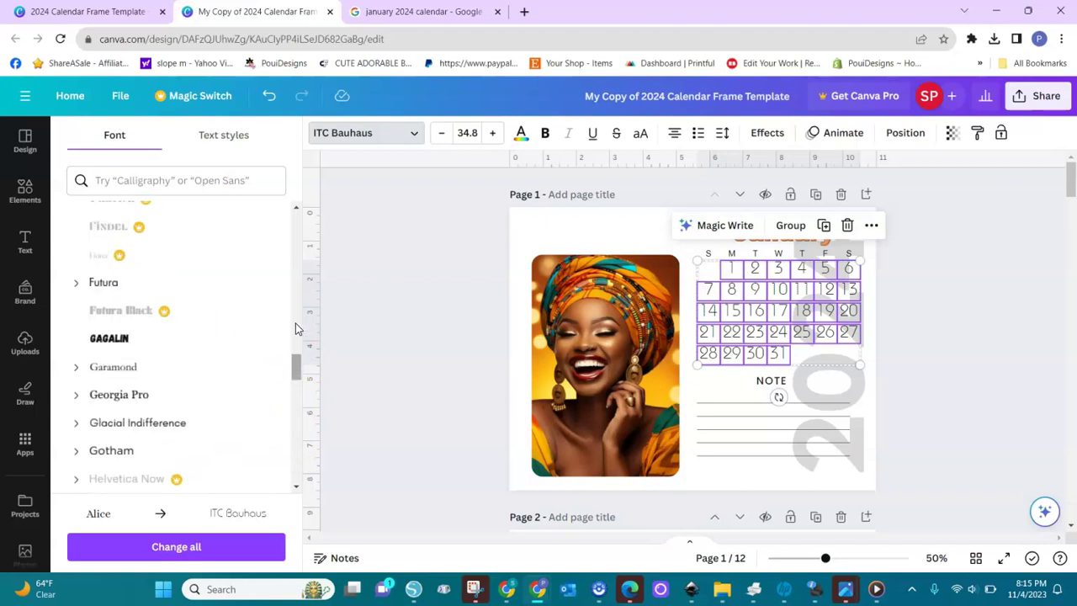
pyautogui.click(295, 323)
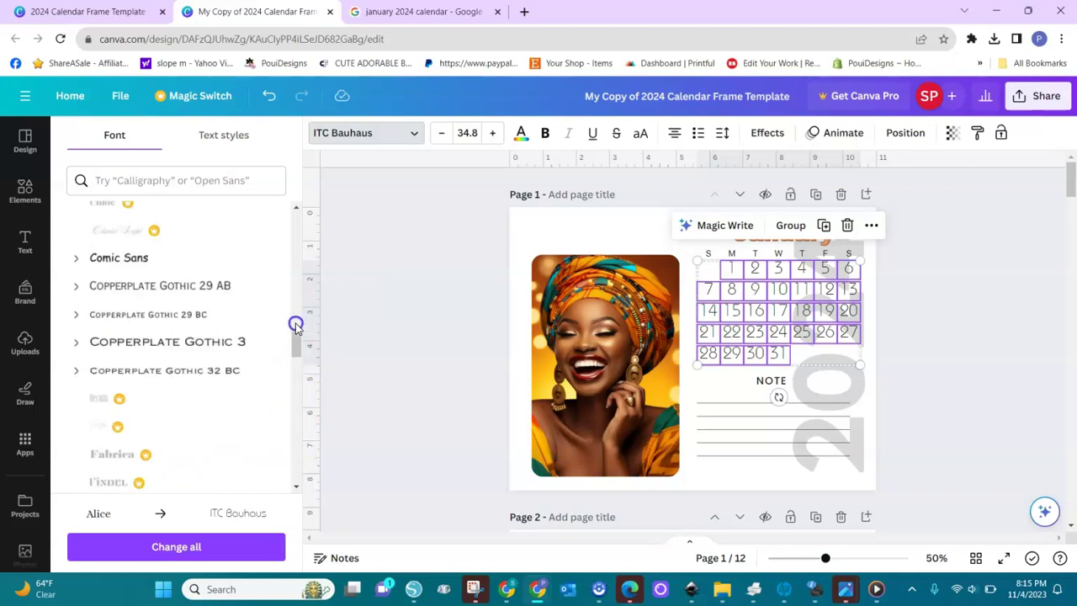
pyautogui.click(293, 260)
pyautogui.click(293, 257)
pyautogui.click(295, 249)
pyautogui.click(295, 250)
pyautogui.click(150, 325)
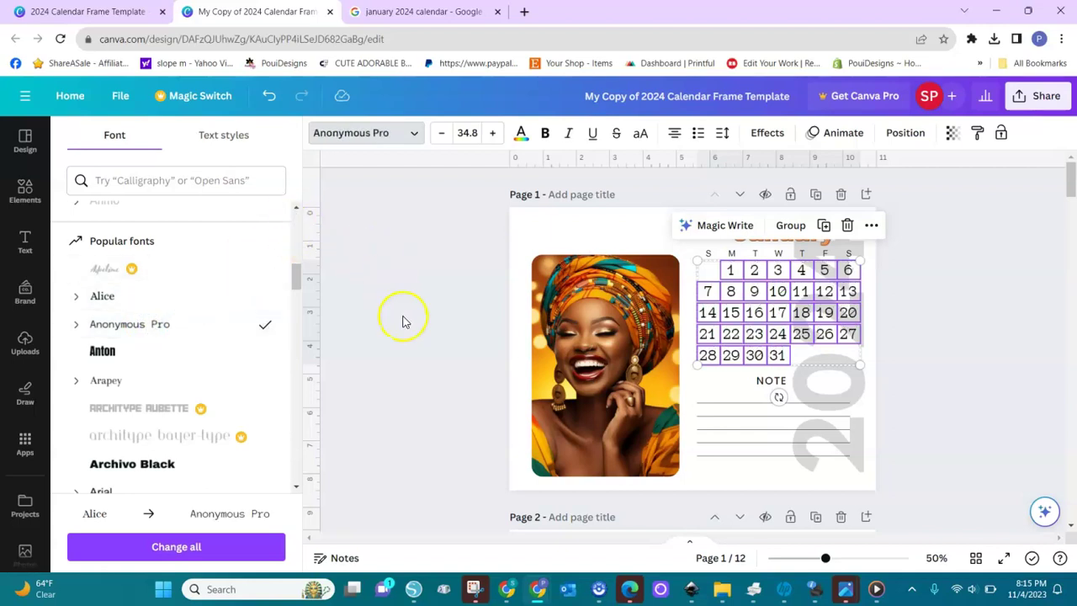
pyautogui.click(919, 318)
pyautogui.click(861, 389)
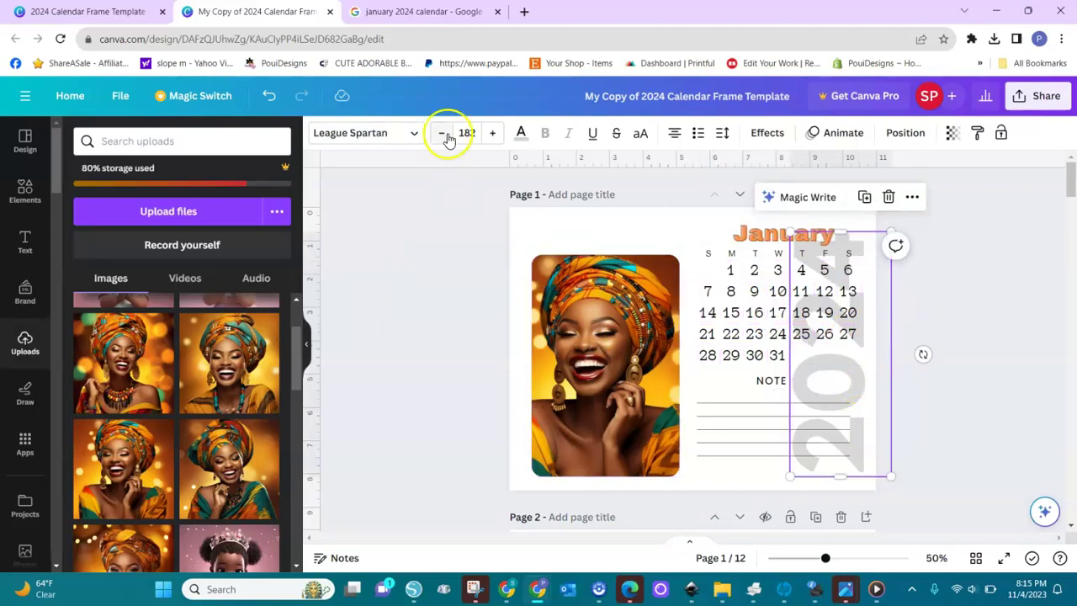
# Set the vertical 2024 in Anton at size 228, resizing its box and restoring it after accidental removal.
pyautogui.click(414, 134)
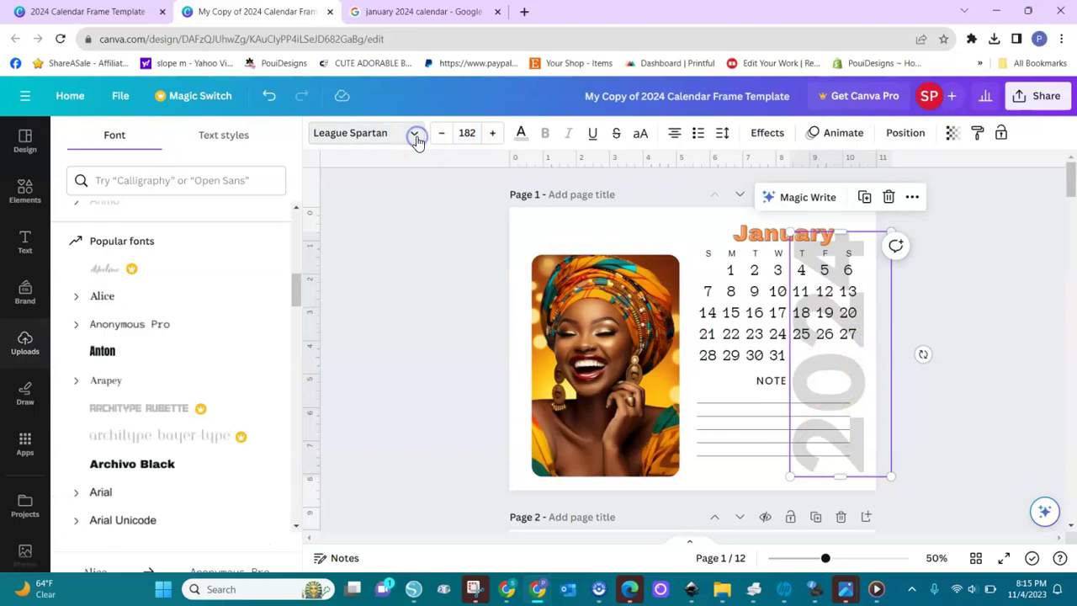
pyautogui.click(134, 357)
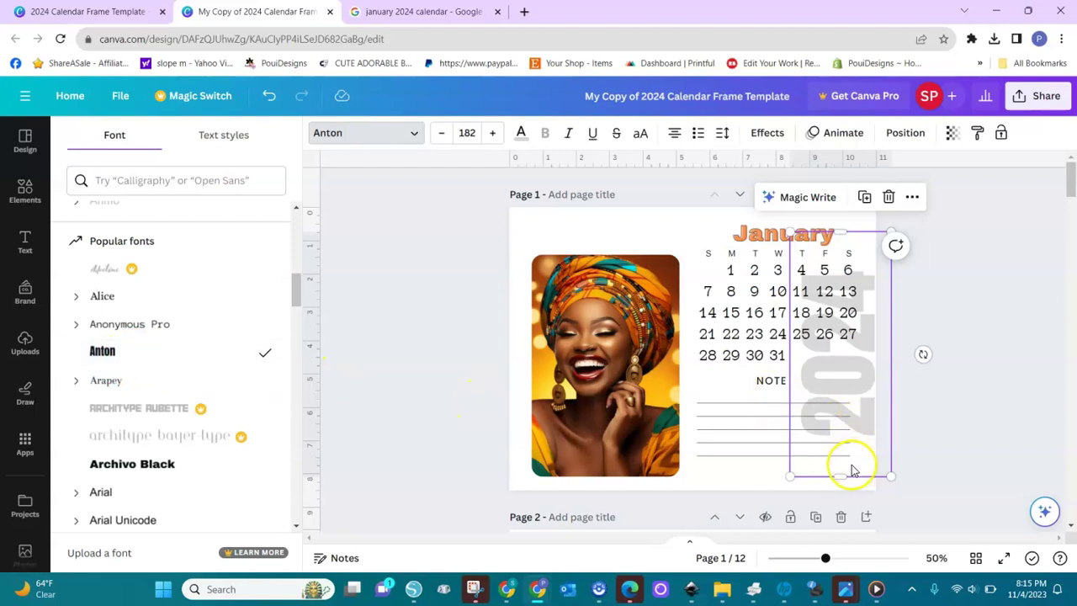
pyautogui.moveTo(844, 478); pyautogui.dragTo(778, 471)
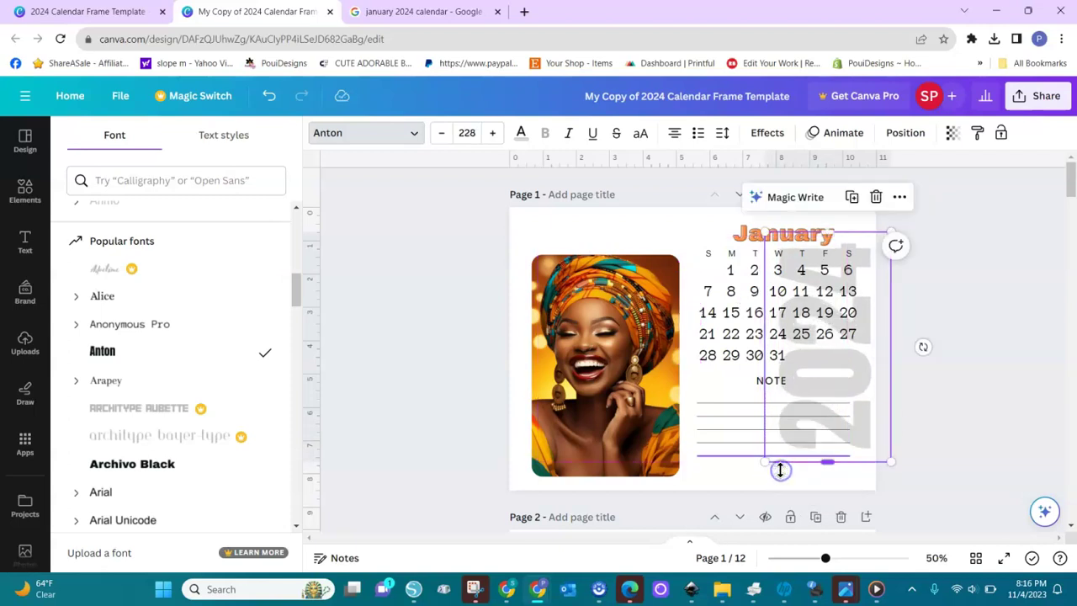
pyautogui.click(886, 427)
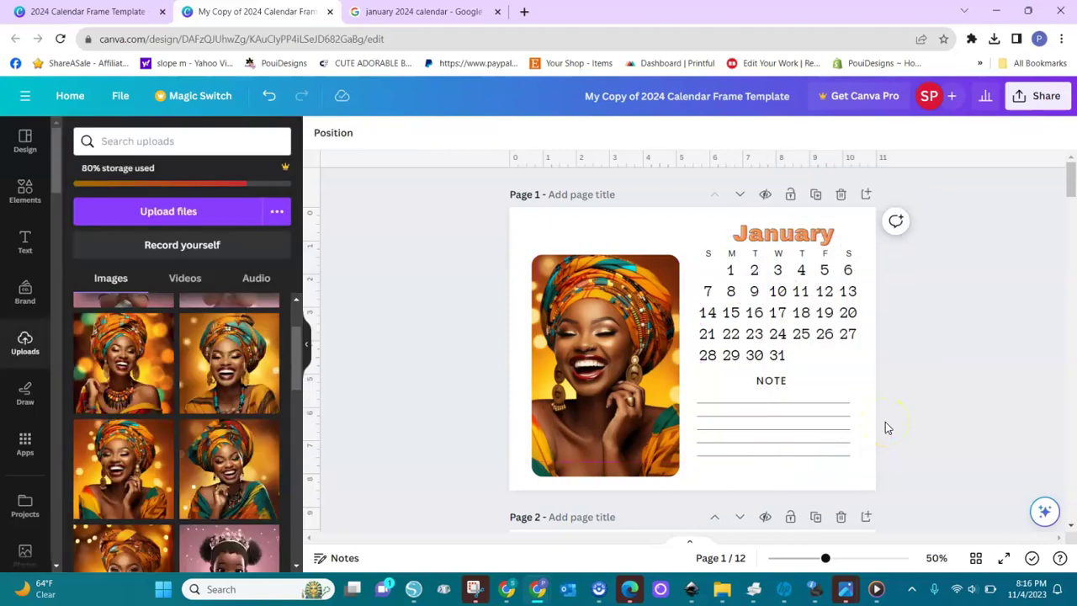
pyautogui.hotkey('ctrl', 'z')
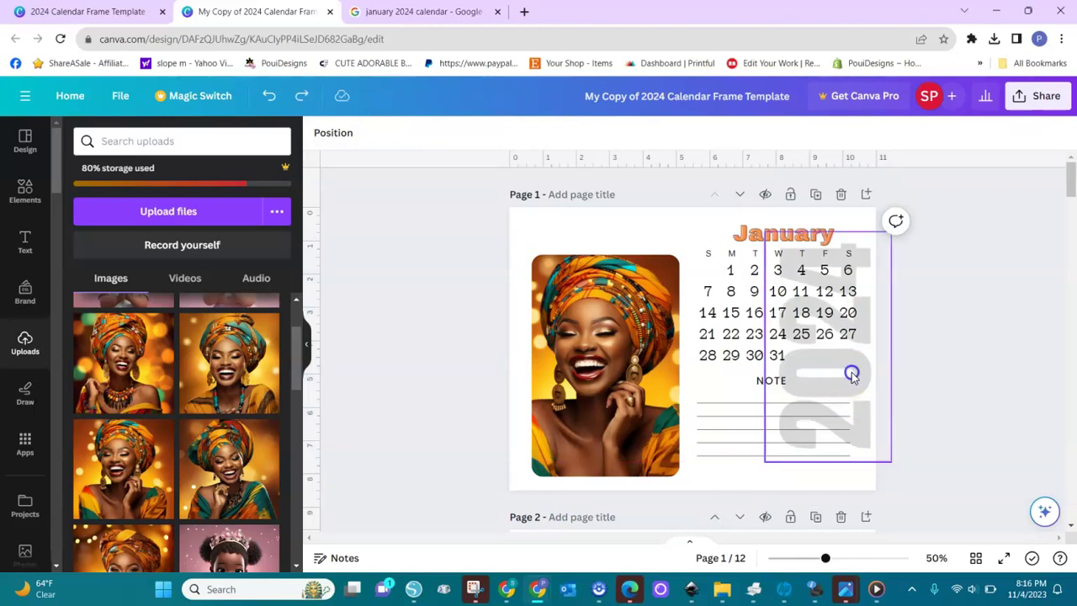
pyautogui.click(852, 375)
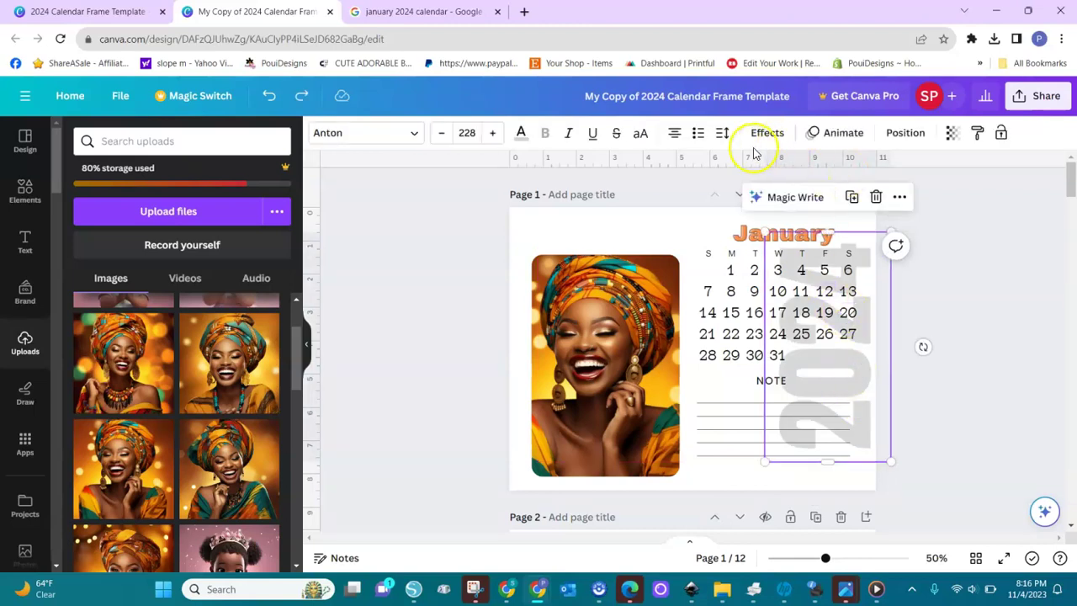
# Color the vertical 2024 with the brown swatch and lower its transparency to about 15.
pyautogui.click(522, 135)
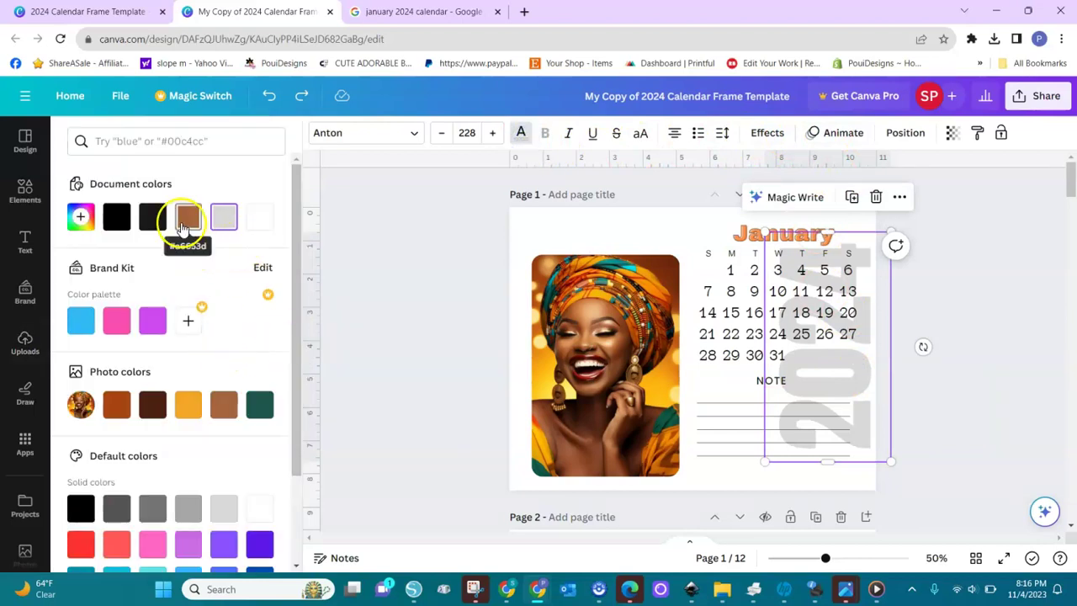
pyautogui.click(185, 221)
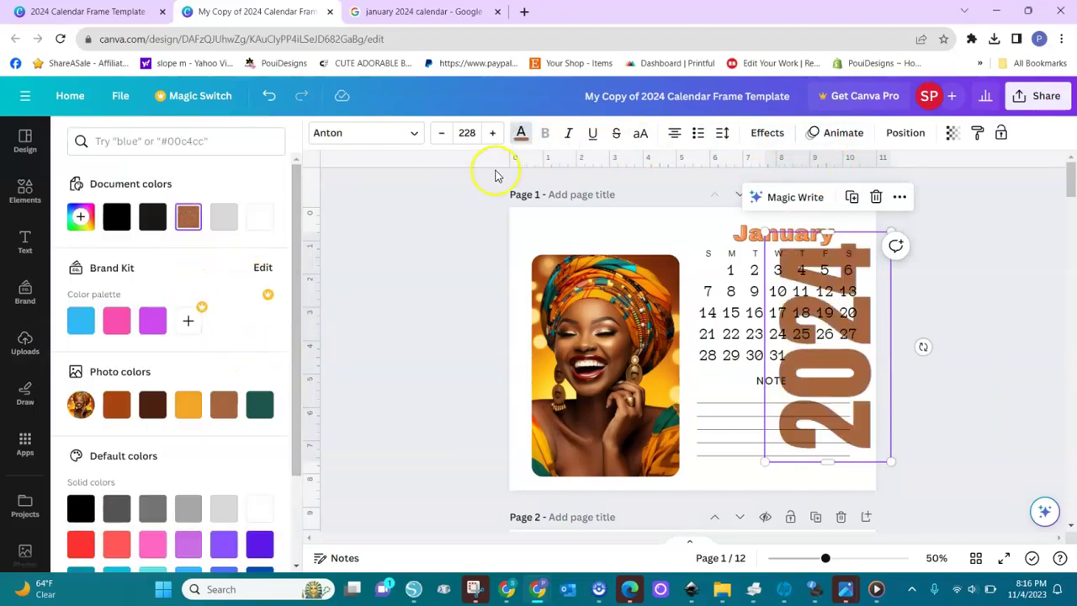
pyautogui.click(952, 135)
pyautogui.moveTo(954, 190); pyautogui.dragTo(858, 199)
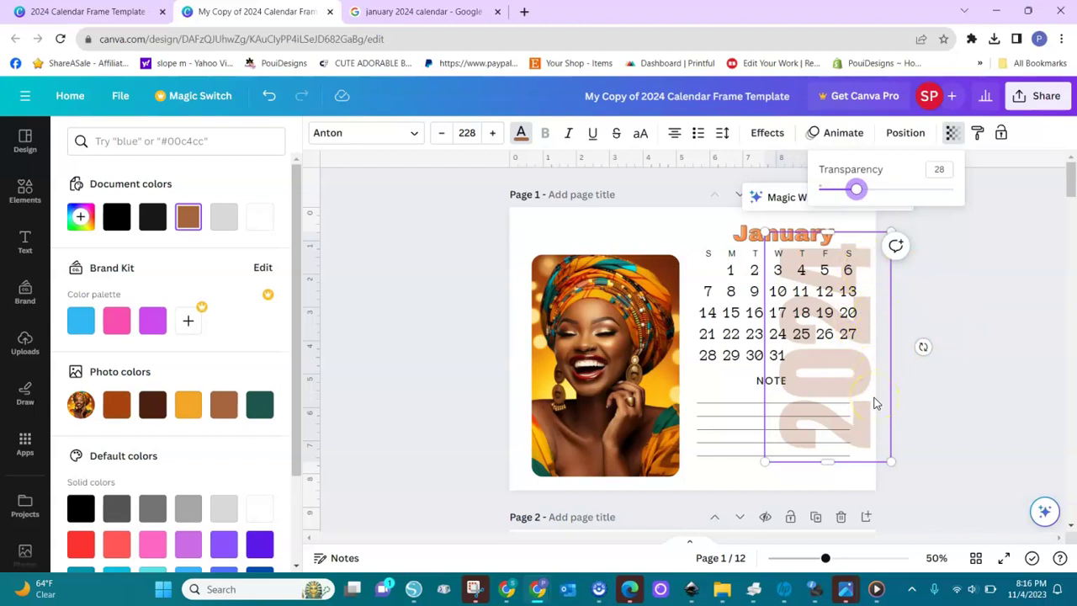
pyautogui.click(905, 460)
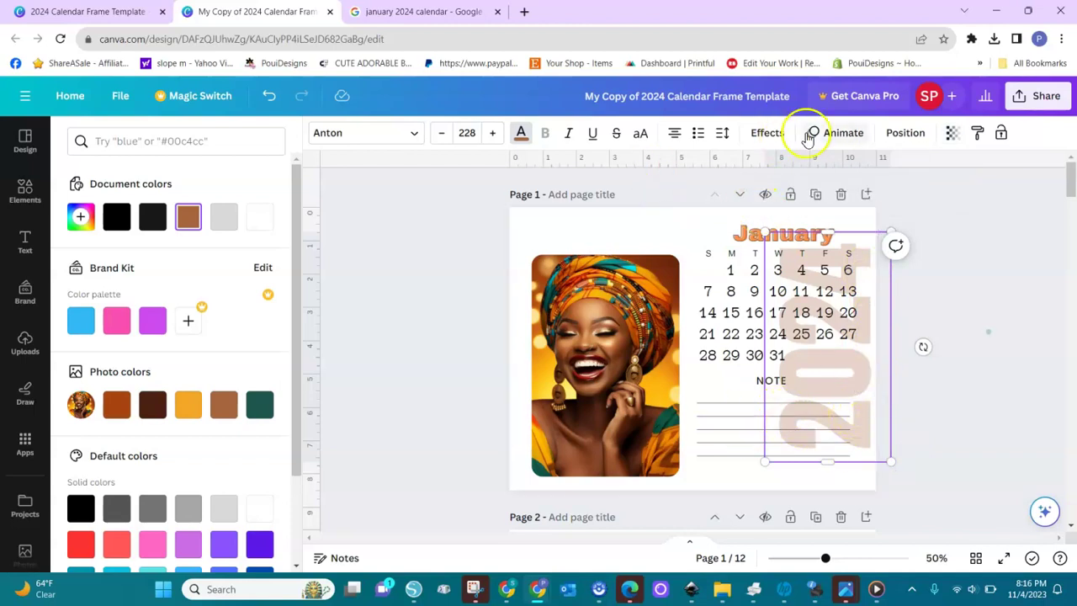
pyautogui.click(951, 135)
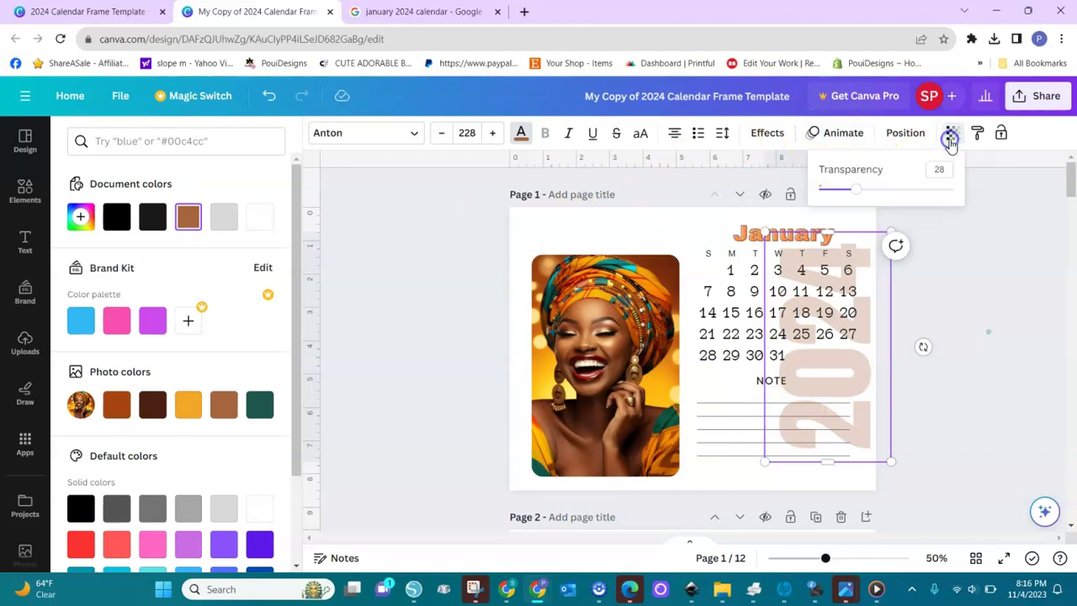
pyautogui.moveTo(855, 190); pyautogui.dragTo(840, 193)
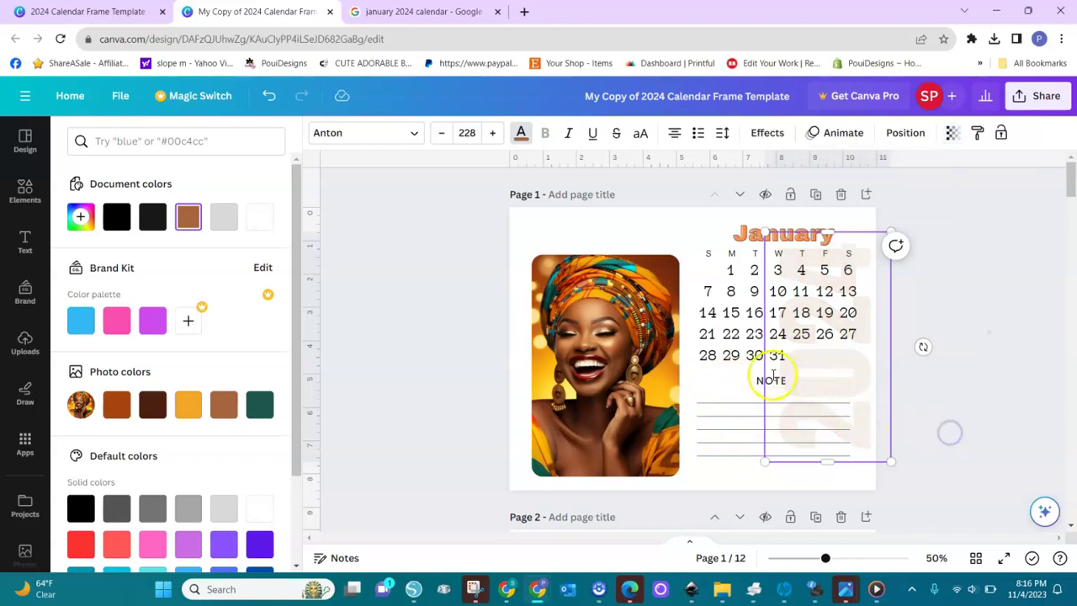
# Highlight the NOTE label and switch its font from Poppins Medium to Archivo Black.
pyautogui.click(734, 382)
pyautogui.doubleClick(762, 380)
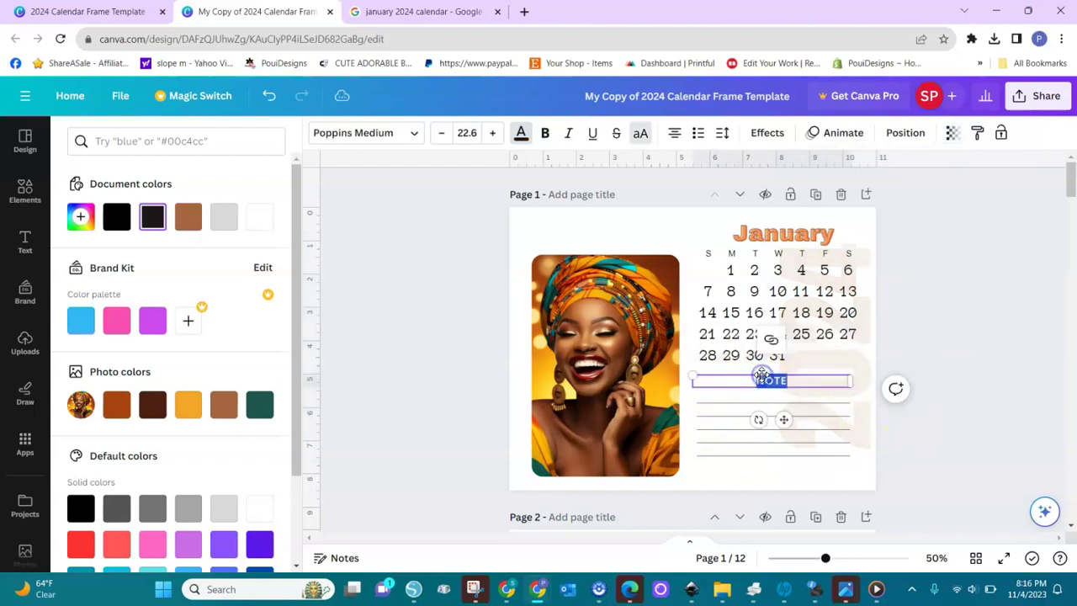
pyautogui.doubleClick(761, 380)
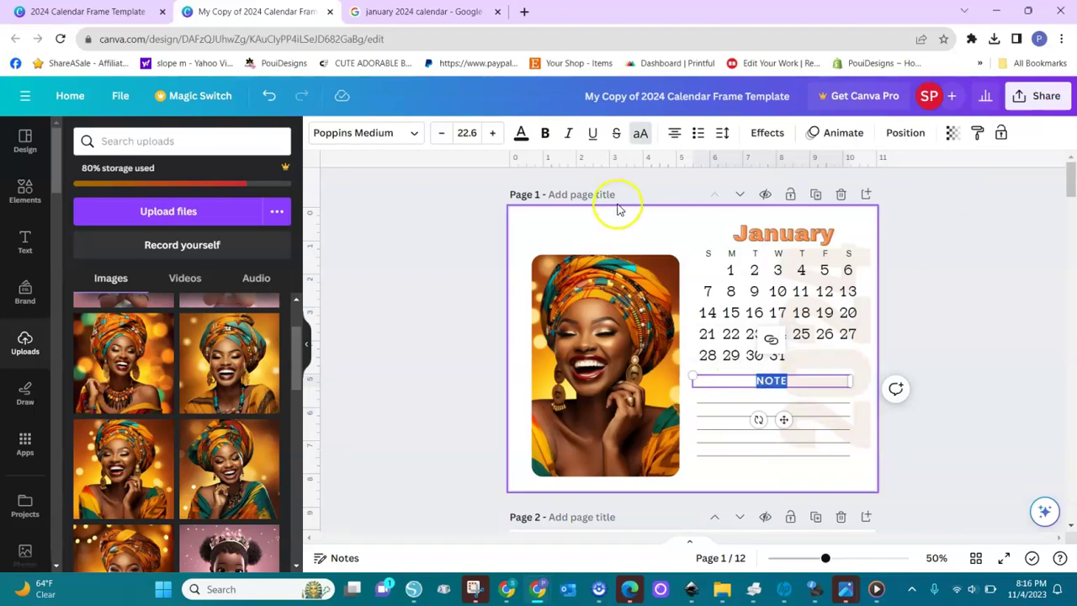
pyautogui.click(413, 133)
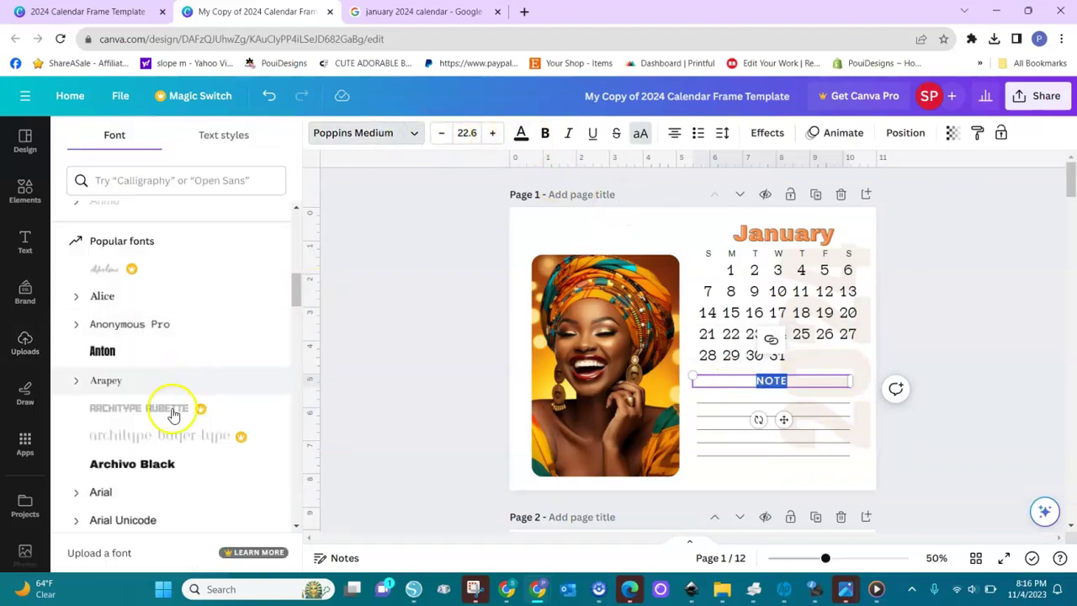
pyautogui.click(141, 476)
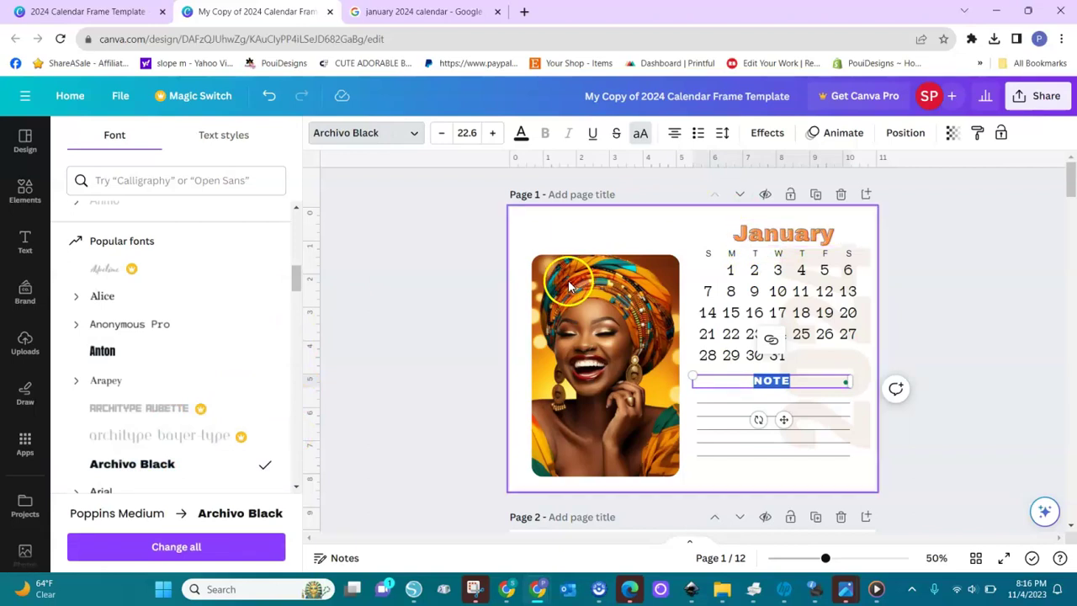
pyautogui.click(369, 294)
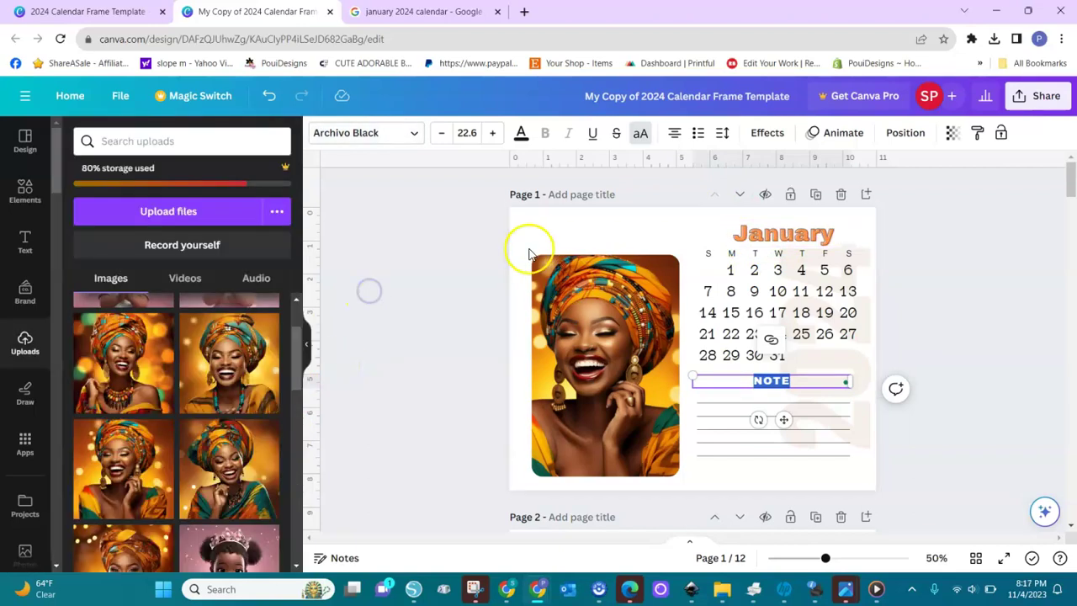
pyautogui.click(589, 228)
# Try orange and blue-gradient page backgrounds, settle on white, then view all 12 pages in Grid view.
pyautogui.click(325, 140)
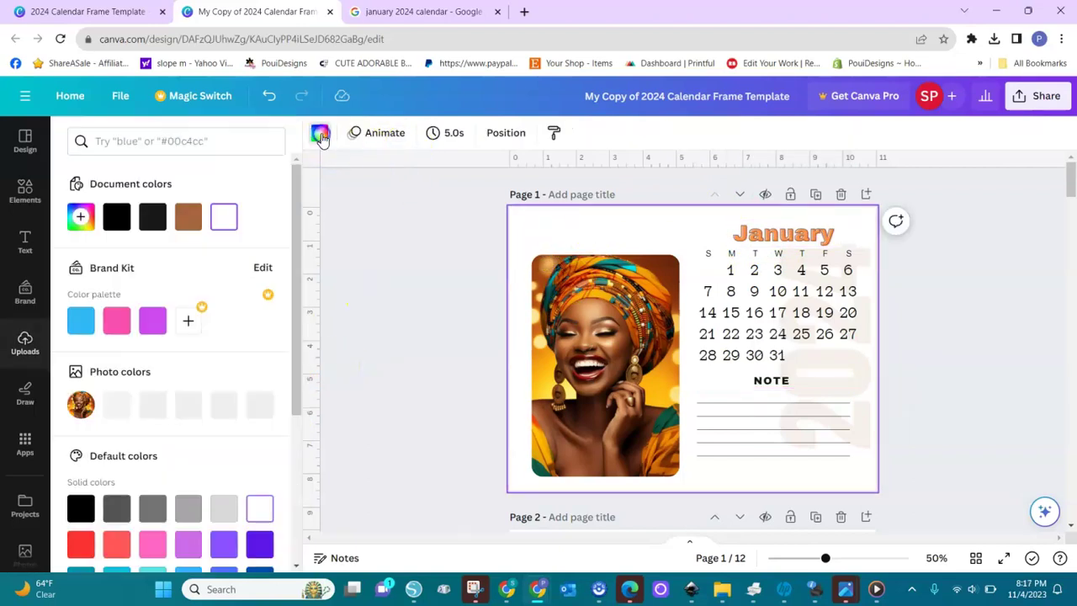
pyautogui.click(190, 407)
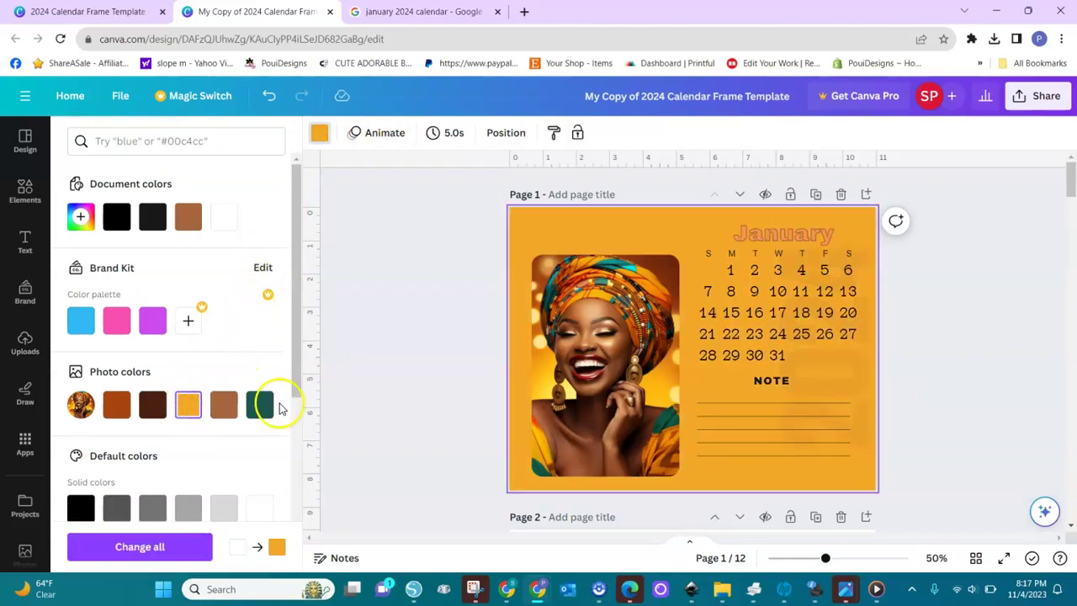
pyautogui.scroll(-5, 250, 418)
pyautogui.click(256, 414)
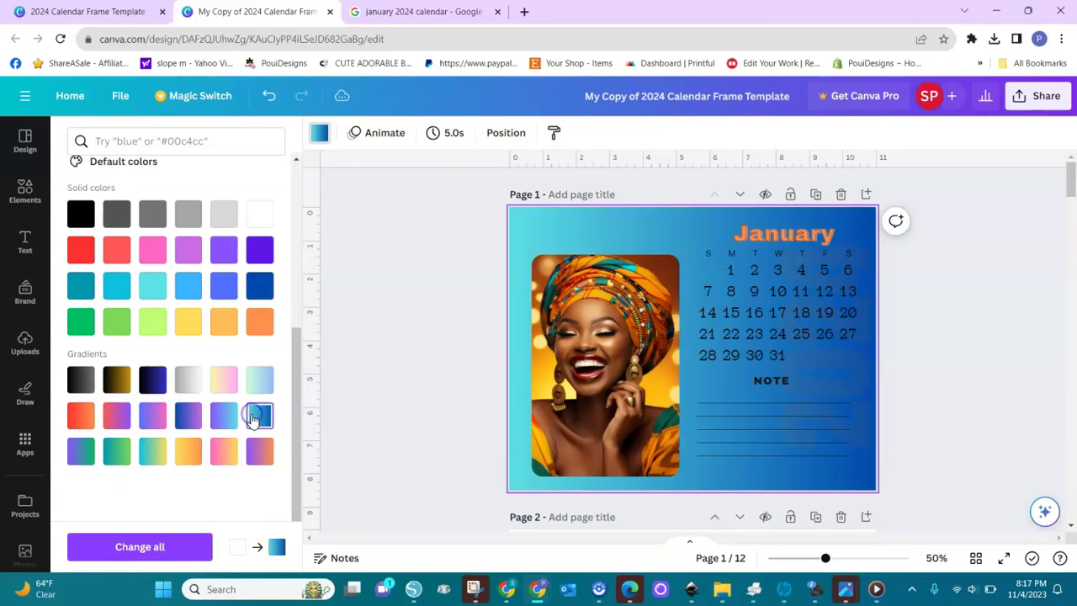
pyautogui.click(259, 217)
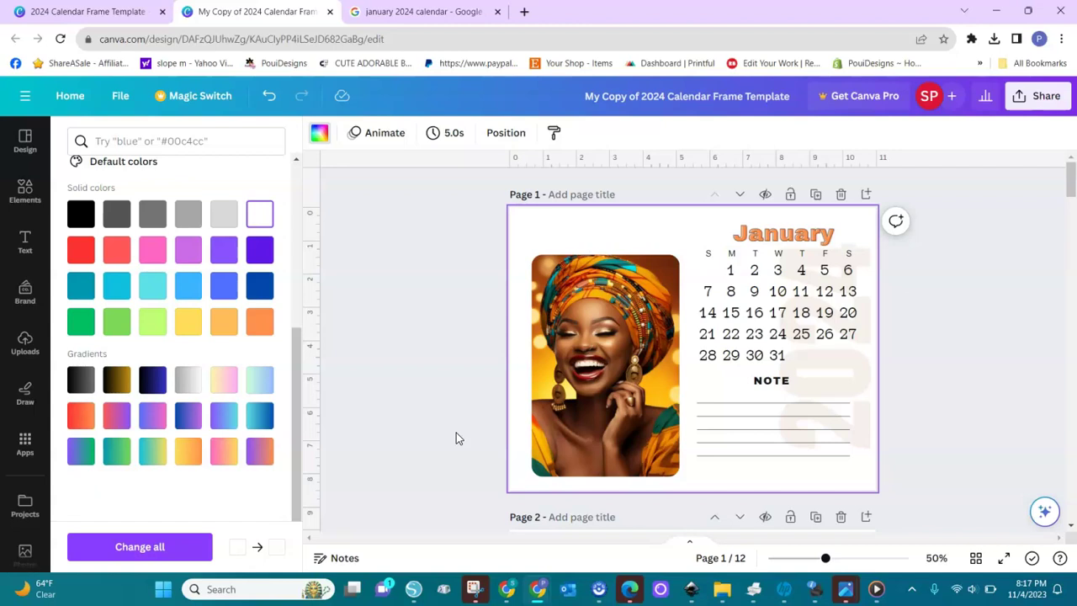
pyautogui.click(976, 557)
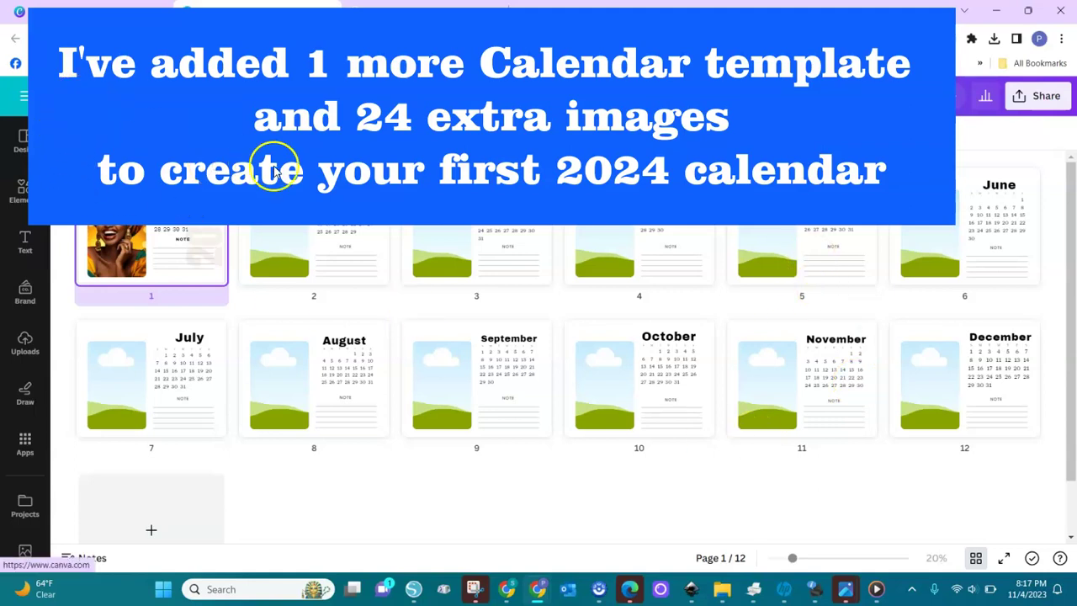
# Turn Grid view off to get back to editing the restyled January page.
pyautogui.click(976, 557)
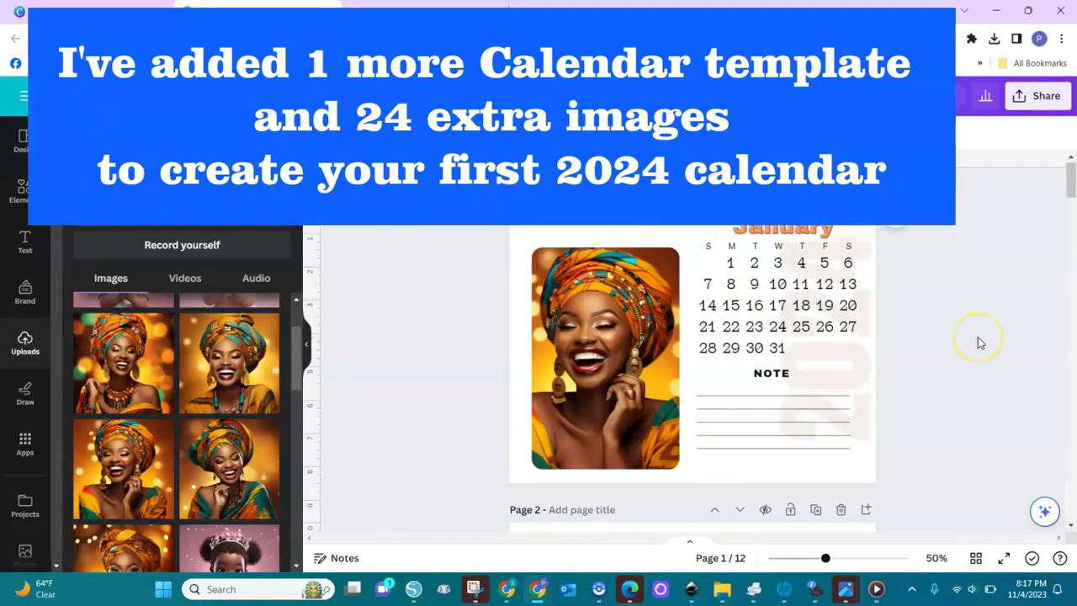